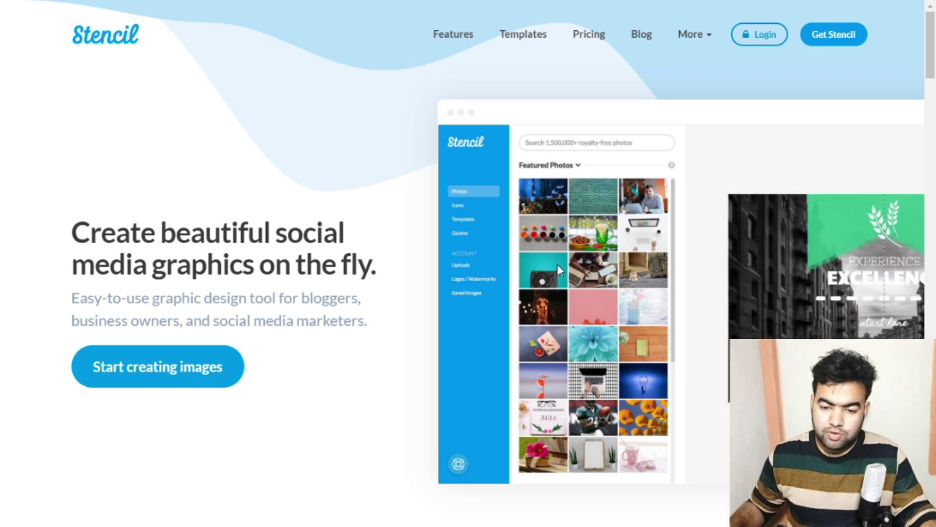
Open Stencil's pricing page from the top navigation
{"action": "scroll", "coordinate": [419, 251], "scroll_direction": "down", "scroll_amount": 5}
{"action": "scroll", "coordinate": [420, 251], "scroll_direction": "up", "scroll_amount": 5}
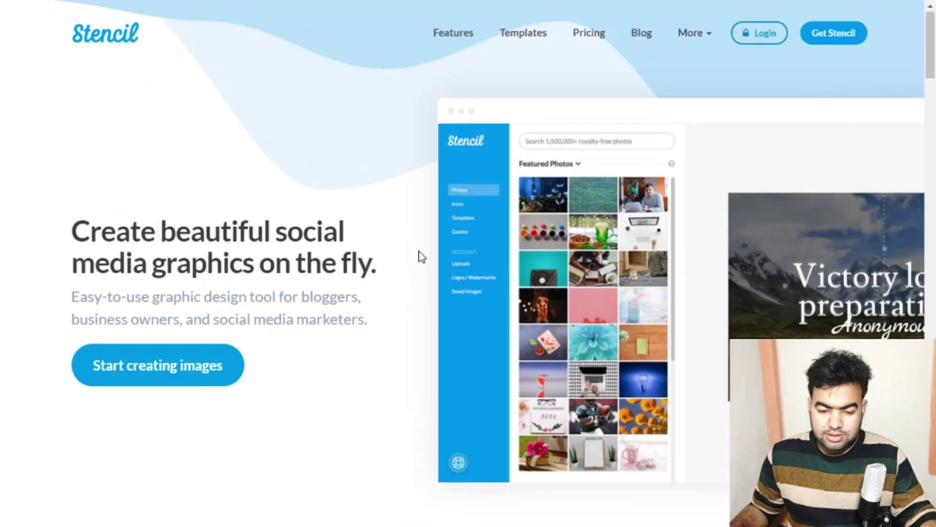
{"action": "scroll", "coordinate": [420, 251], "scroll_direction": "down", "scroll_amount": 12}
{"action": "scroll", "coordinate": [419, 251], "scroll_direction": "up", "scroll_amount": 12}
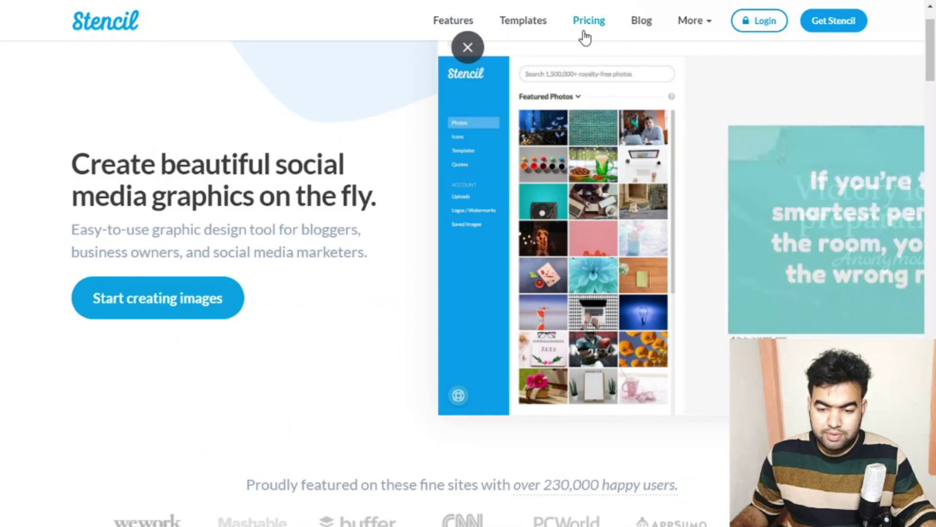
{"action": "left_click", "coordinate": [589, 25]}
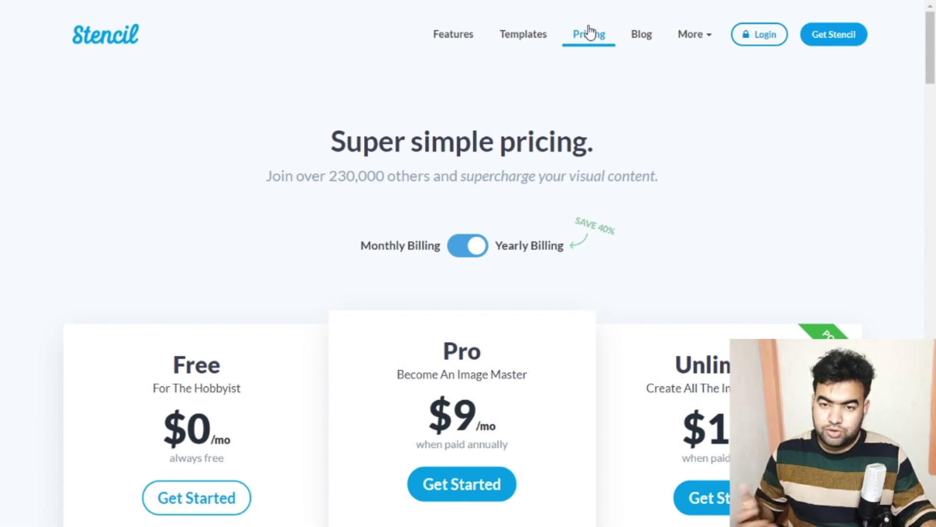
Compare the Free, Pro and Unlimited plan cards, then get started on the Free plan
{"action": "scroll", "coordinate": [616, 208], "scroll_direction": "down", "scroll_amount": 4}
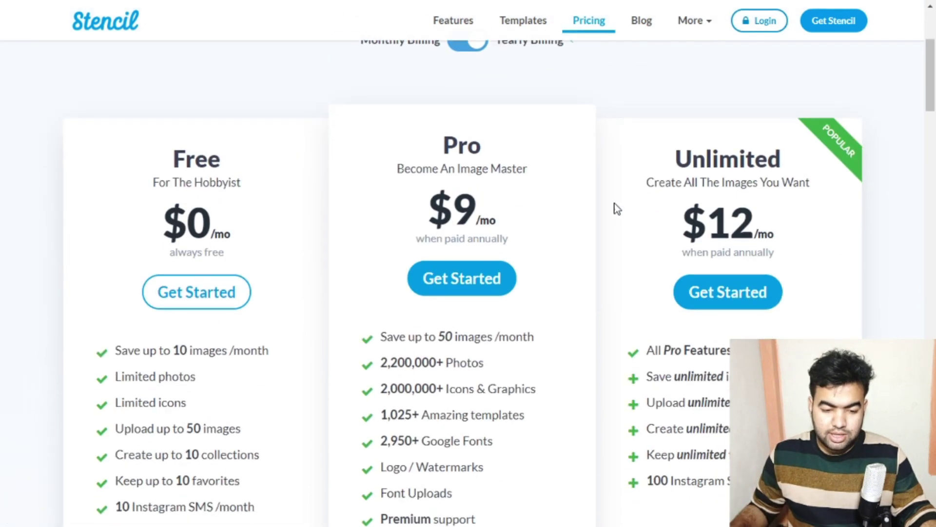
{"action": "scroll", "coordinate": [245, 199], "scroll_direction": "down", "scroll_amount": 1}
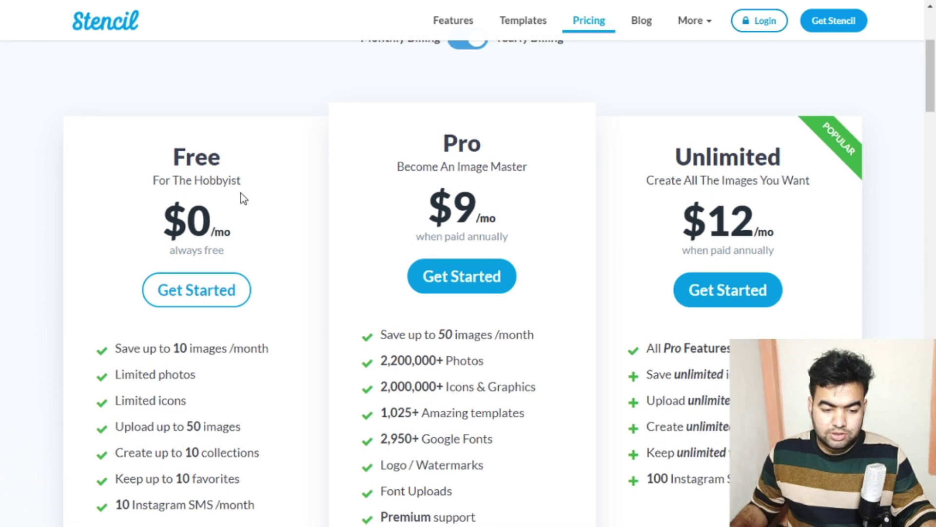
{"action": "scroll", "coordinate": [273, 210], "scroll_direction": "down", "scroll_amount": 1}
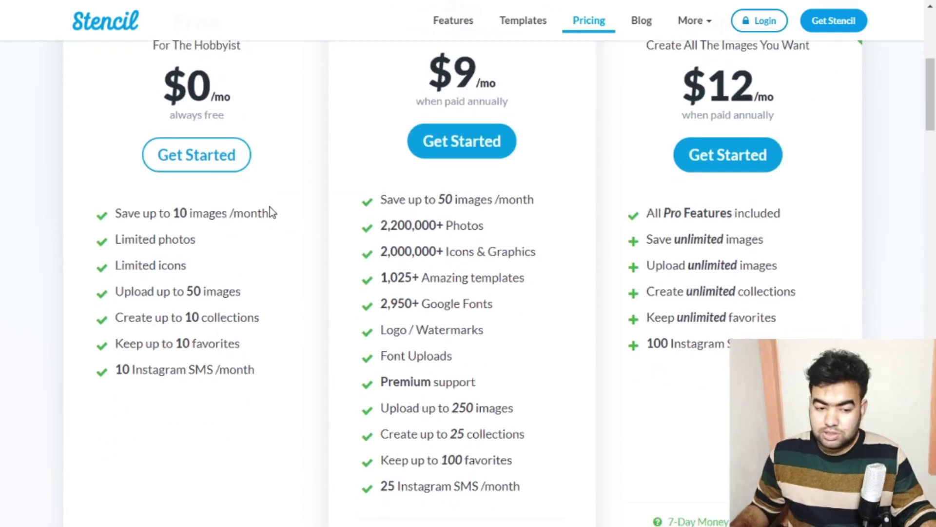
{"action": "mouse_move", "coordinate": [131, 223]}
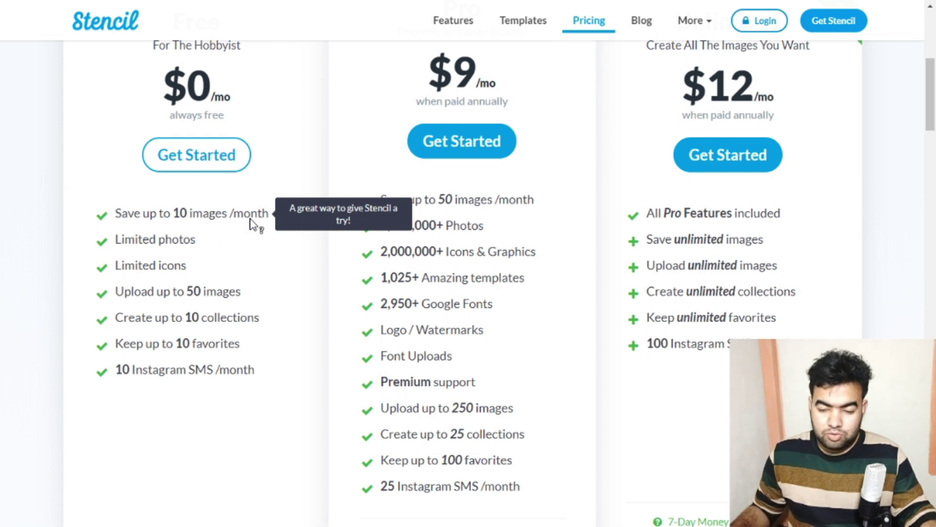
{"action": "scroll", "coordinate": [252, 224], "scroll_direction": "up", "scroll_amount": 3}
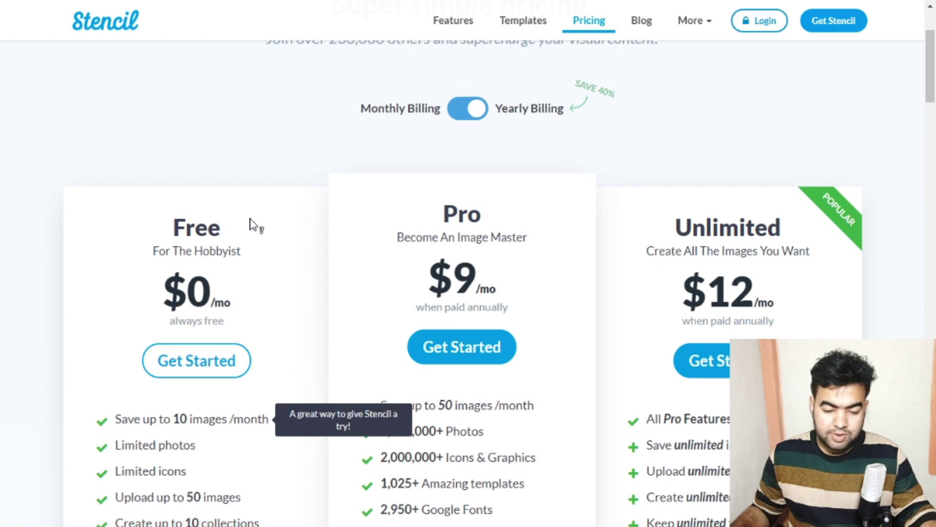
{"action": "scroll", "coordinate": [251, 223], "scroll_direction": "down", "scroll_amount": 2}
{"action": "mouse_move", "coordinate": [224, 281]}
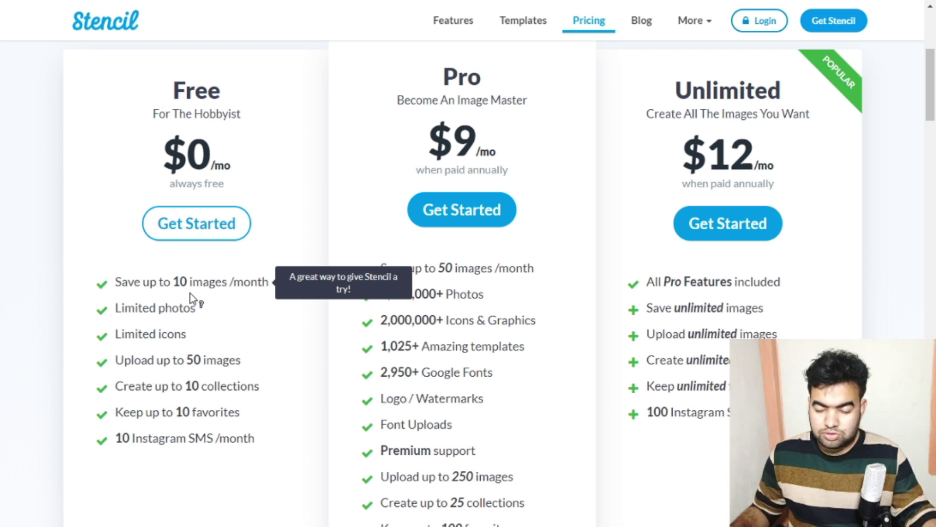
{"action": "scroll", "coordinate": [665, 122], "scroll_direction": "up", "scroll_amount": 5}
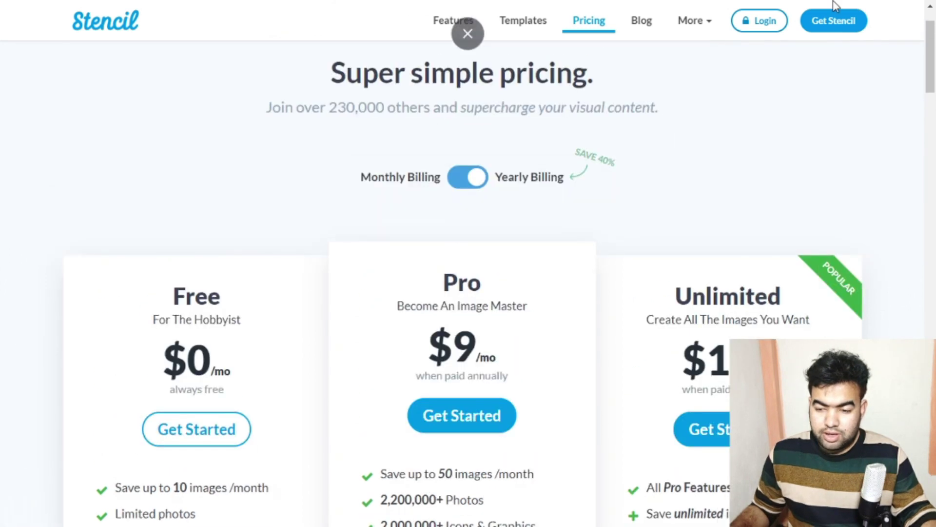
{"action": "scroll", "coordinate": [389, 203], "scroll_direction": "down", "scroll_amount": 3}
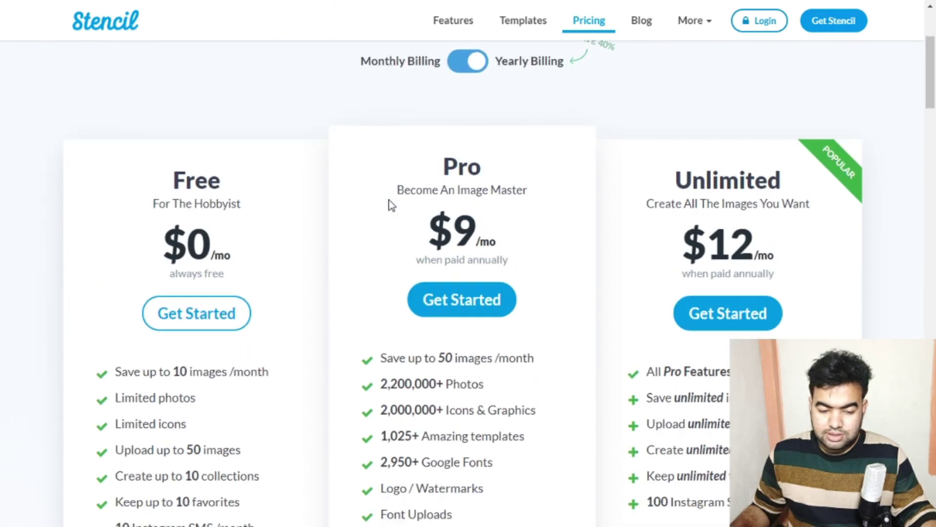
{"action": "left_click", "coordinate": [200, 301]}
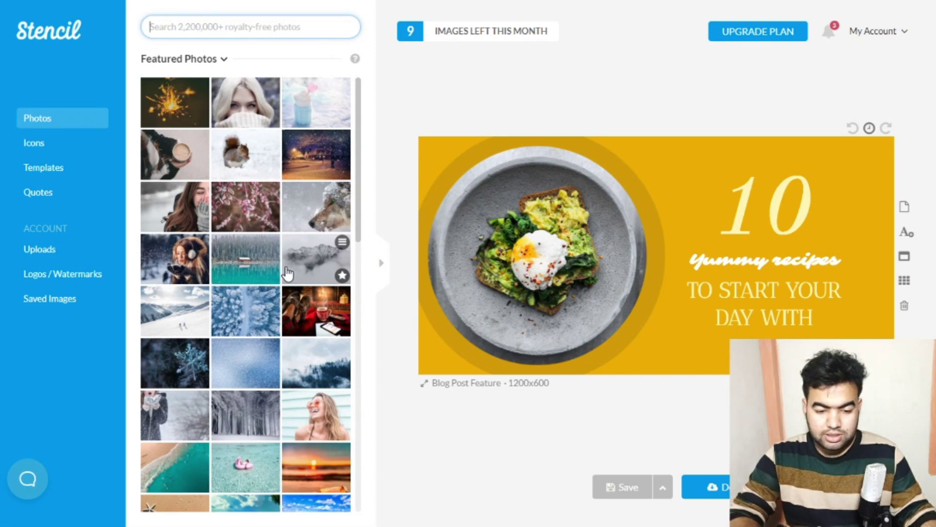
Show the Featured Templates library of 1,025+ templates beside the recipe design and browse it
{"action": "left_click", "coordinate": [51, 172]}
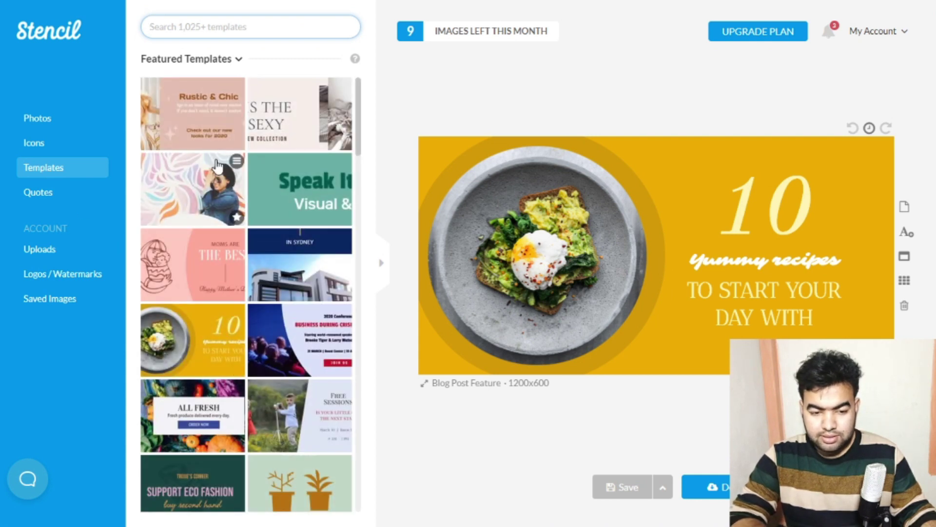
{"action": "scroll", "coordinate": [294, 198], "scroll_direction": "down", "scroll_amount": 10}
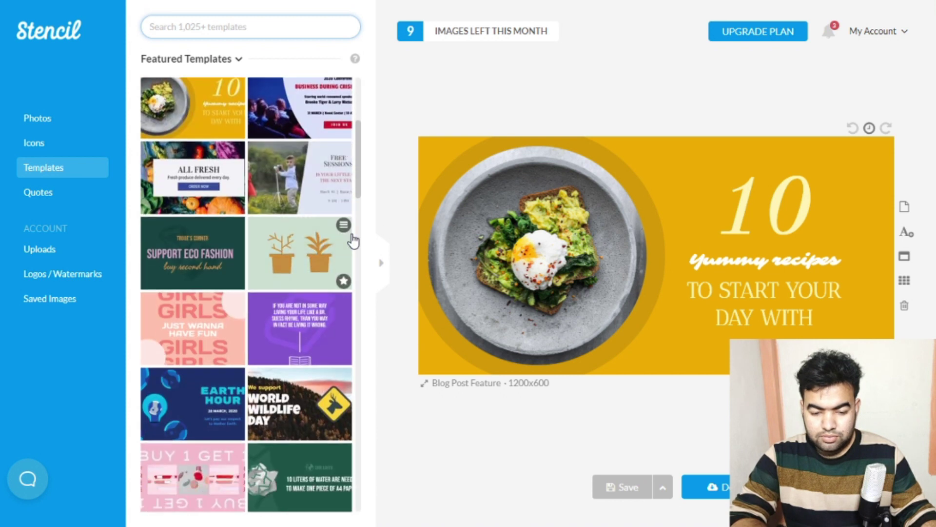
{"action": "scroll", "coordinate": [353, 240], "scroll_direction": "up", "scroll_amount": 6}
{"action": "scroll", "coordinate": [353, 240], "scroll_direction": "up", "scroll_amount": 4}
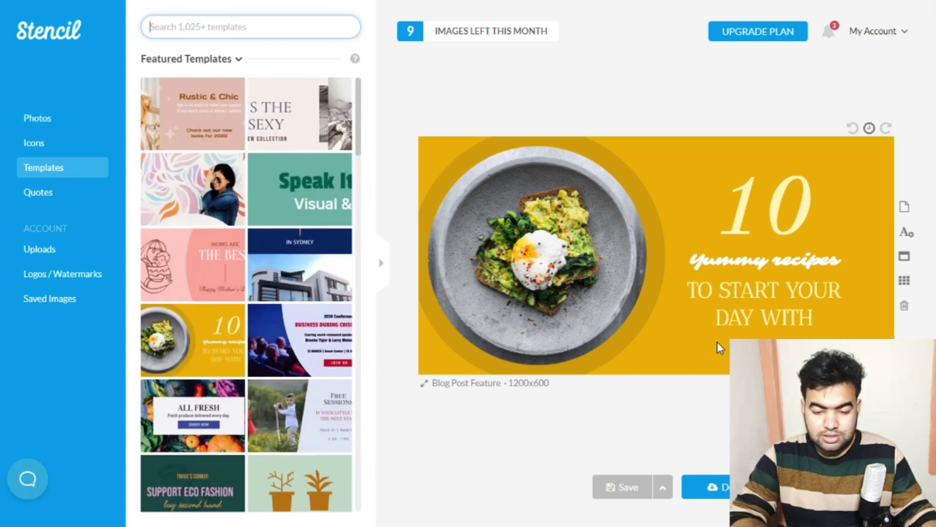
{"action": "left_click", "coordinate": [761, 228]}
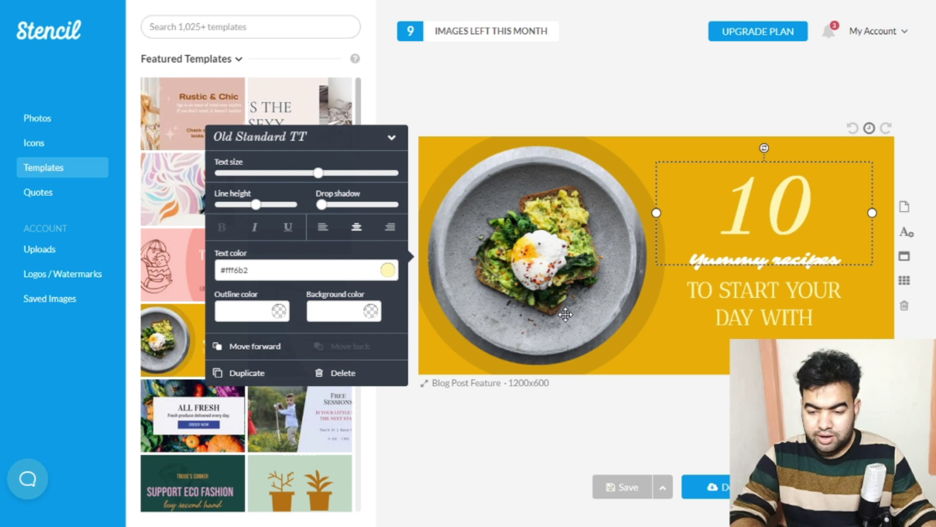
{"action": "left_click", "coordinate": [621, 425]}
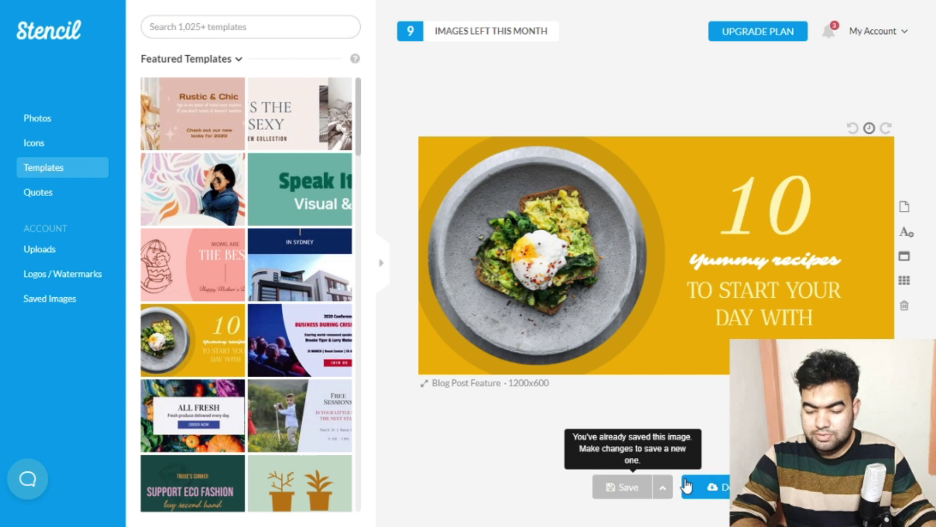
Set the recipe design's download format to PNG, then close the download options
{"action": "left_click", "coordinate": [695, 488]}
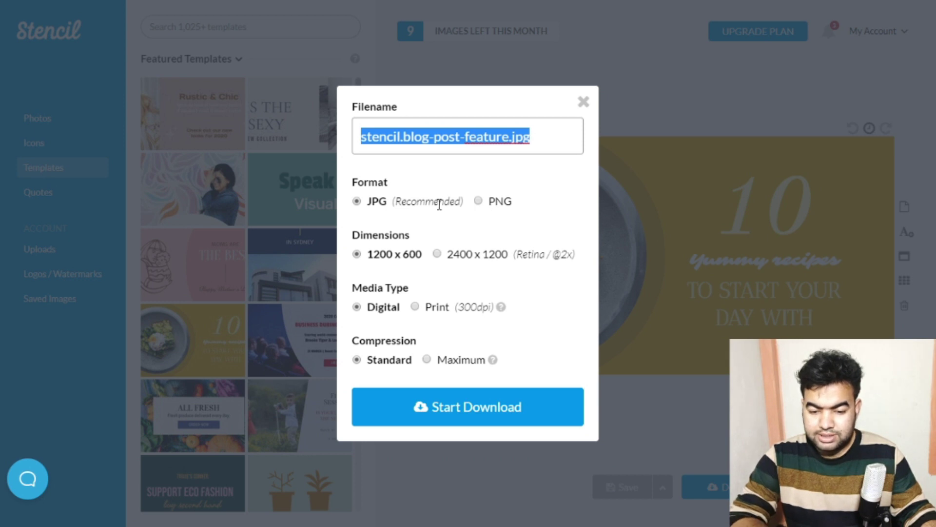
{"action": "left_click", "coordinate": [478, 202]}
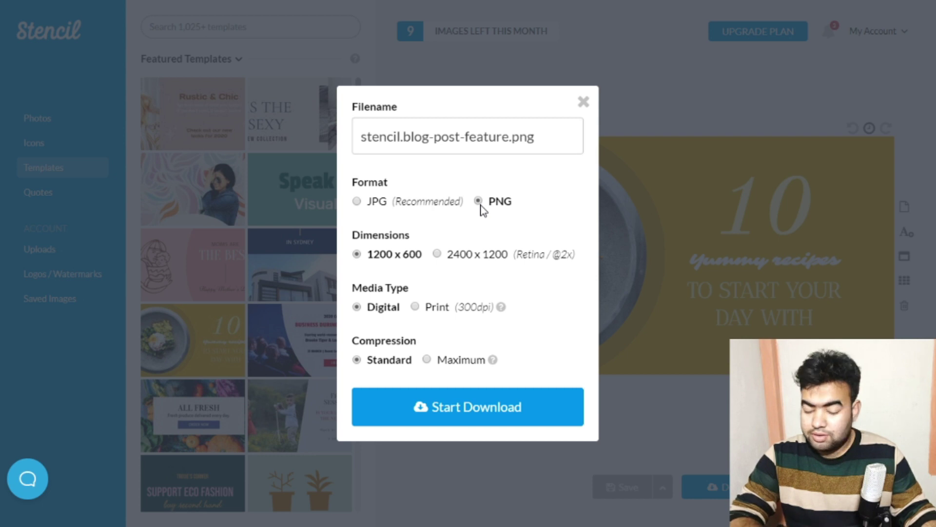
{"action": "left_click", "coordinate": [583, 102]}
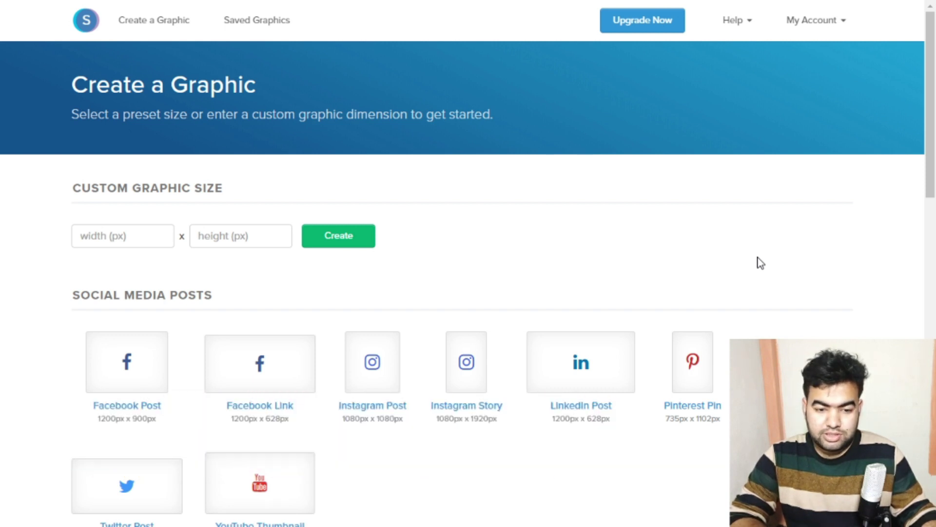
Pick the YouTube Thumbnail (1280px x 720px) size under Social Media Posts
{"action": "scroll", "coordinate": [760, 263], "scroll_direction": "down", "scroll_amount": 5}
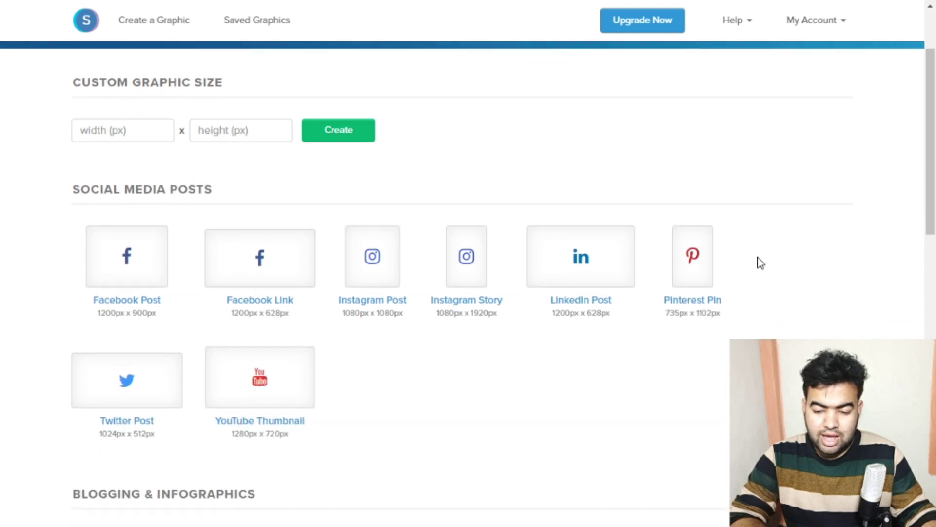
{"action": "scroll", "coordinate": [760, 263], "scroll_direction": "up", "scroll_amount": 2}
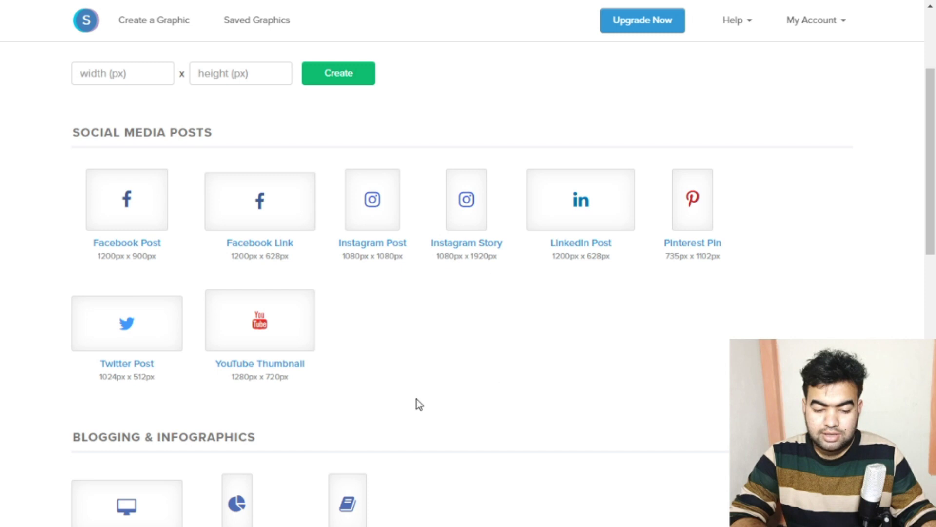
{"action": "left_click", "coordinate": [292, 337]}
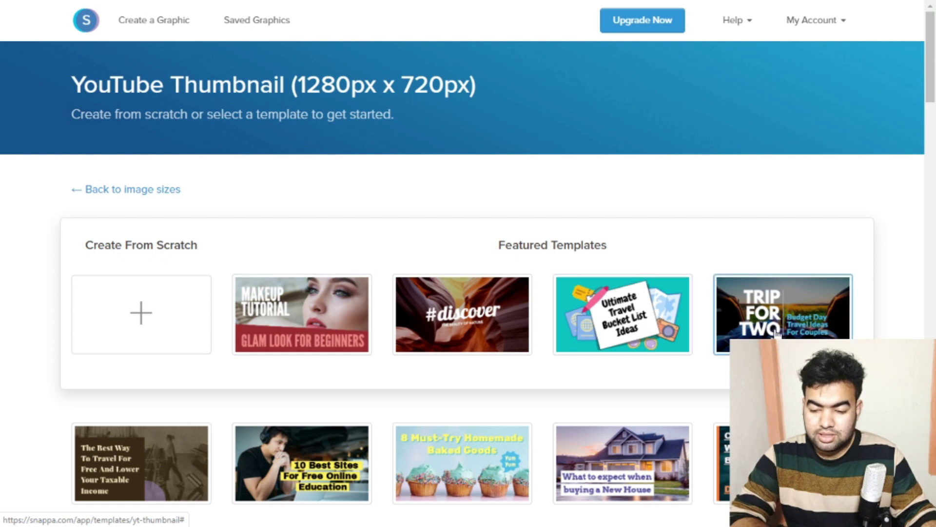
Browse the YouTube thumbnail templates and open 'Tips from a Computer Programmer'
{"action": "scroll", "coordinate": [468, 263], "scroll_direction": "down", "scroll_amount": 3}
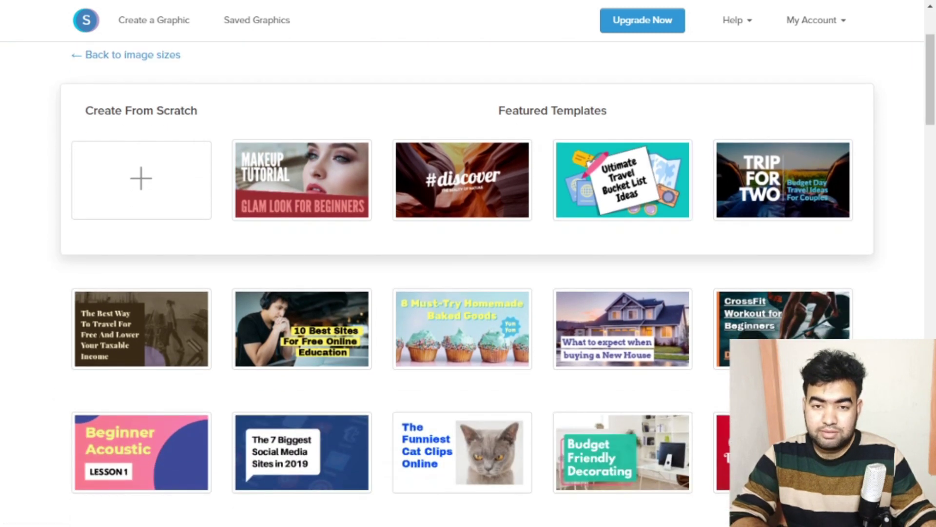
{"action": "scroll", "coordinate": [469, 264], "scroll_direction": "down", "scroll_amount": 3}
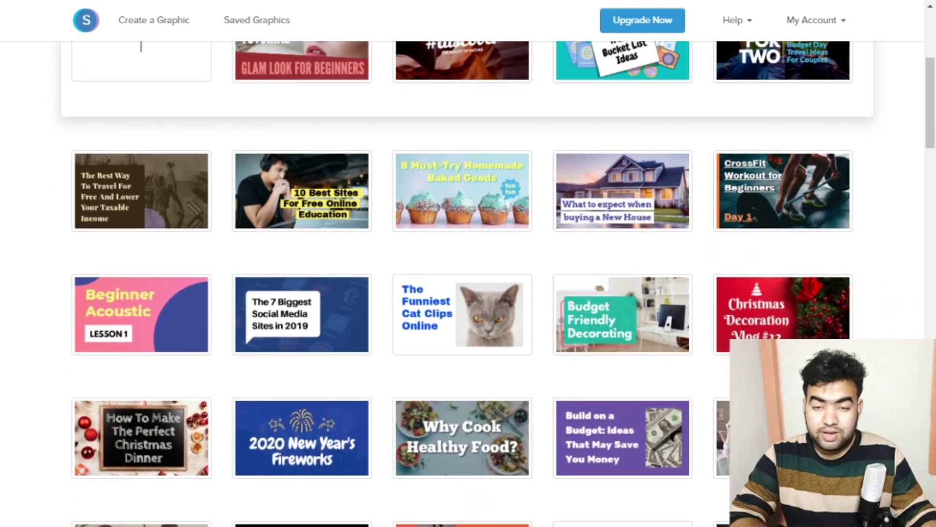
{"action": "scroll", "coordinate": [468, 263], "scroll_direction": "down", "scroll_amount": 15}
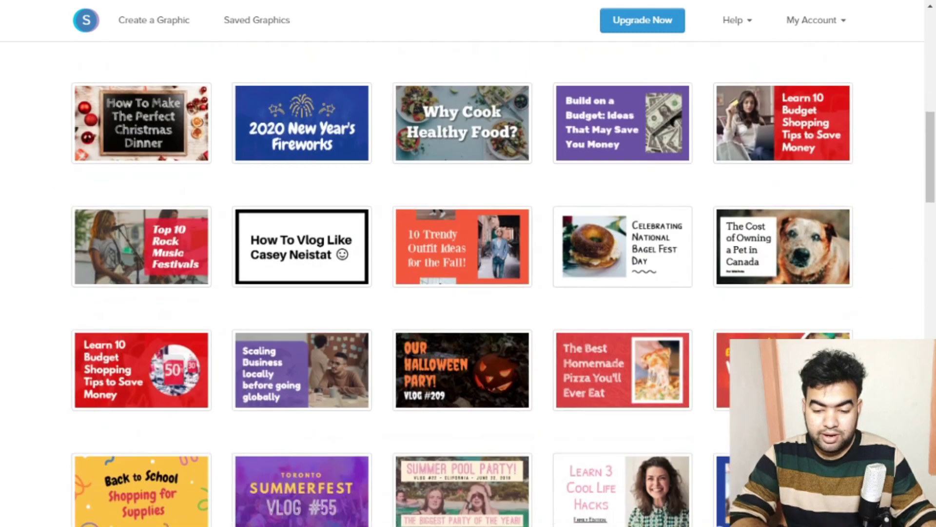
{"action": "scroll", "coordinate": [468, 264], "scroll_direction": "down", "scroll_amount": 14}
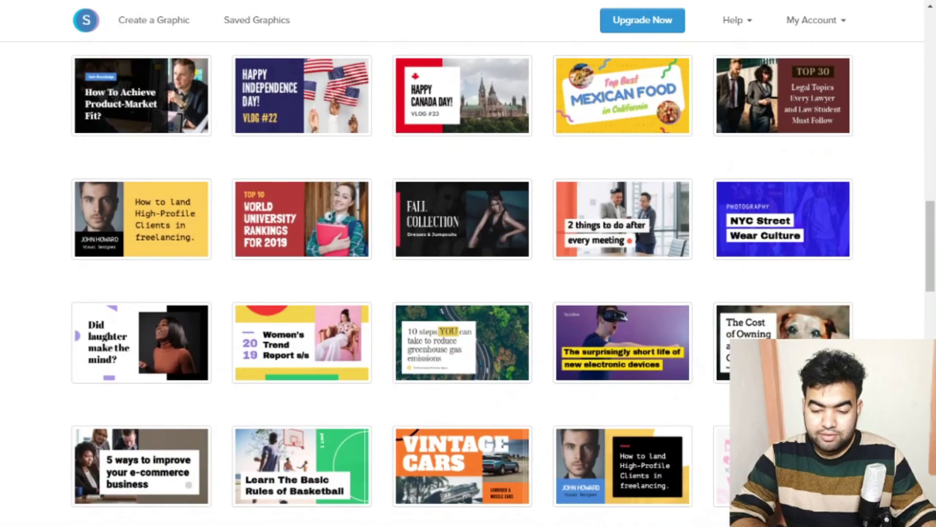
{"action": "scroll", "coordinate": [468, 263], "scroll_direction": "down", "scroll_amount": 13}
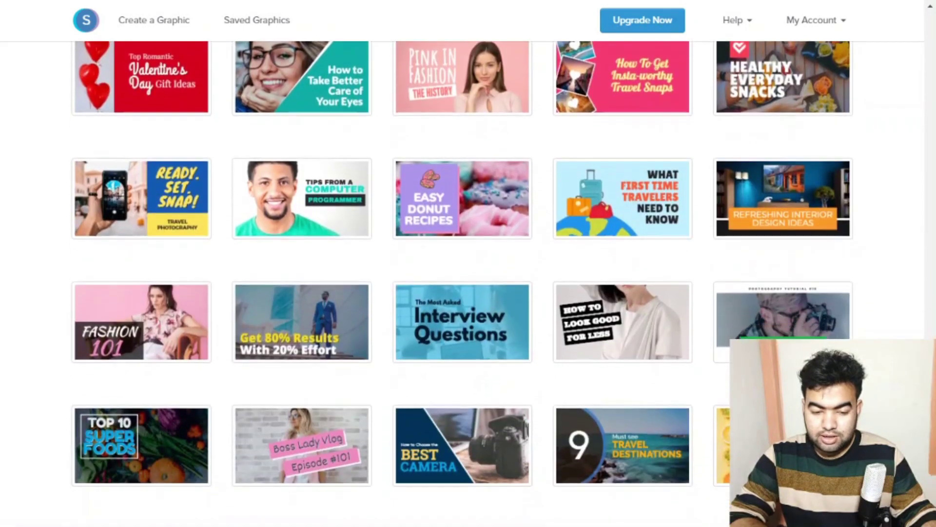
{"action": "scroll", "coordinate": [468, 263], "scroll_direction": "down", "scroll_amount": 5}
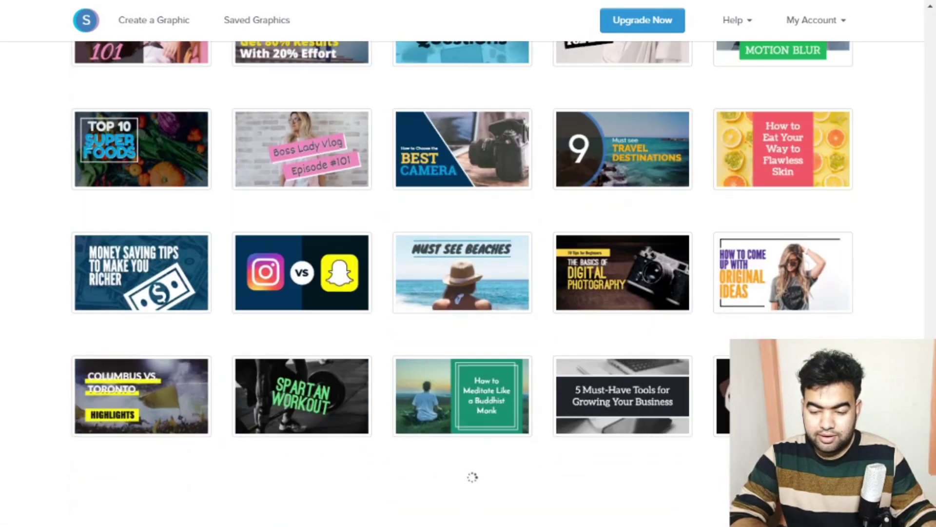
{"action": "scroll", "coordinate": [468, 263], "scroll_direction": "up", "scroll_amount": 1}
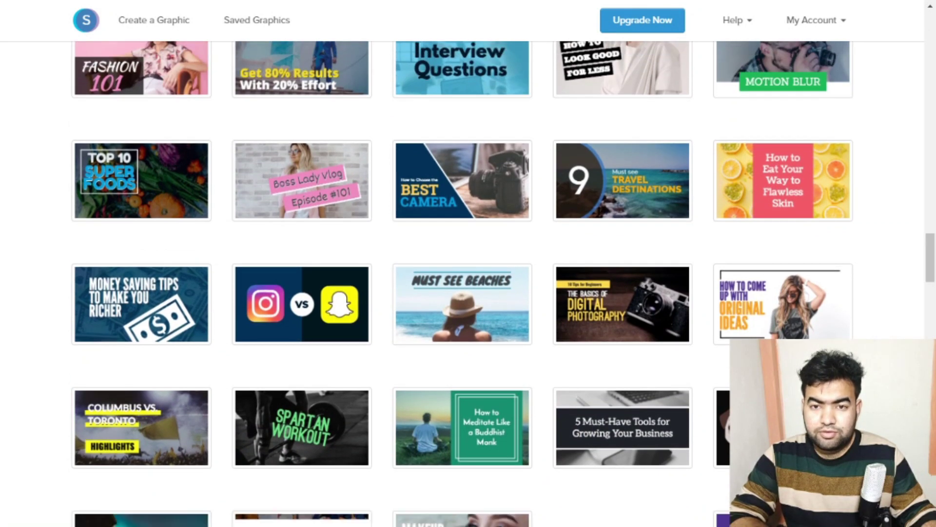
{"action": "scroll", "coordinate": [468, 263], "scroll_direction": "up", "scroll_amount": 5}
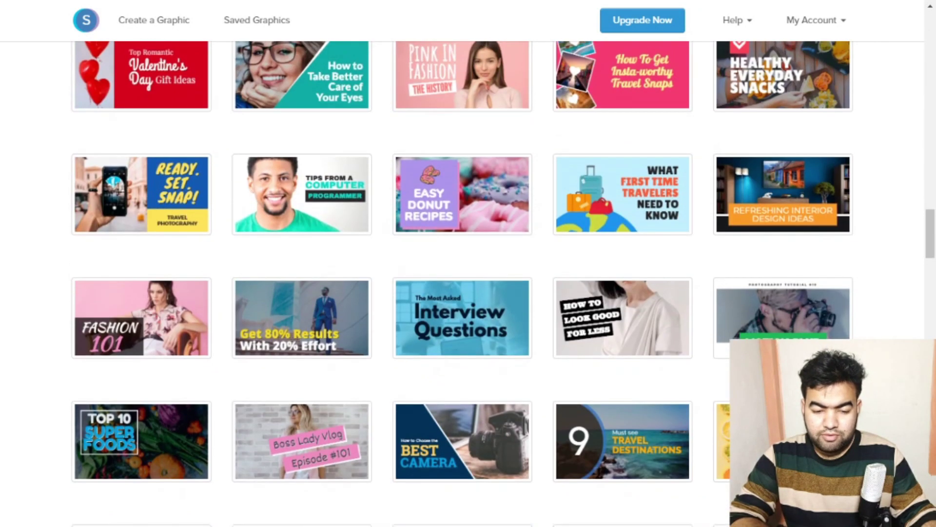
{"action": "left_click", "coordinate": [313, 216]}
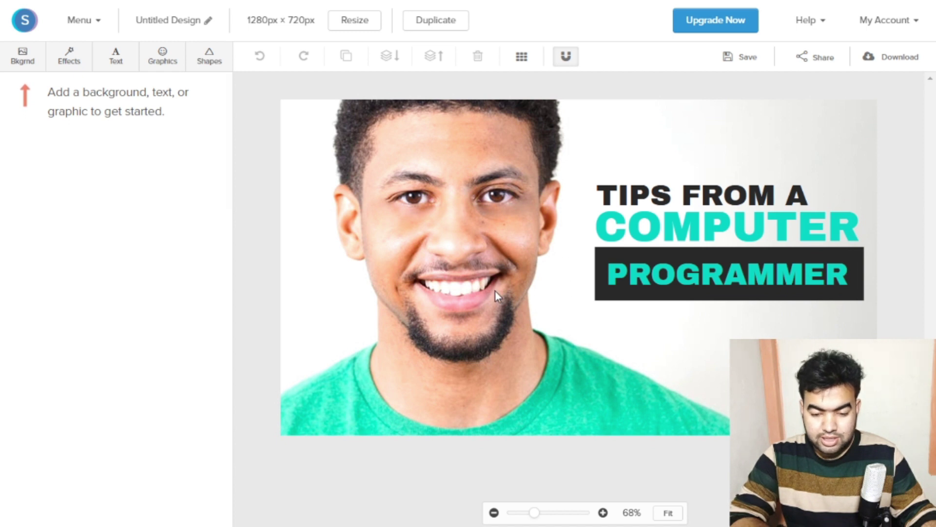
Inspect the PROGRAMMER text's font settings, show the Graphics library, and dismiss the upgrade popup
{"action": "left_click", "coordinate": [638, 262]}
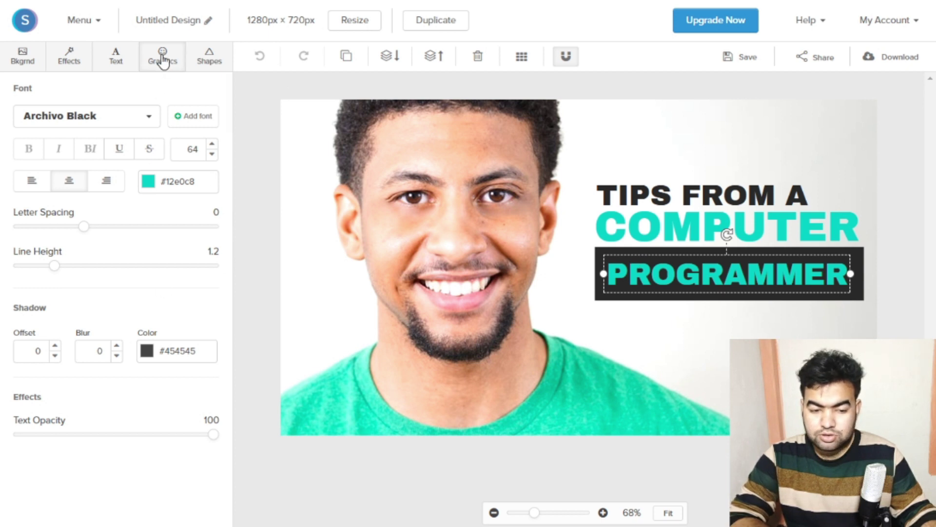
{"action": "left_click", "coordinate": [162, 58]}
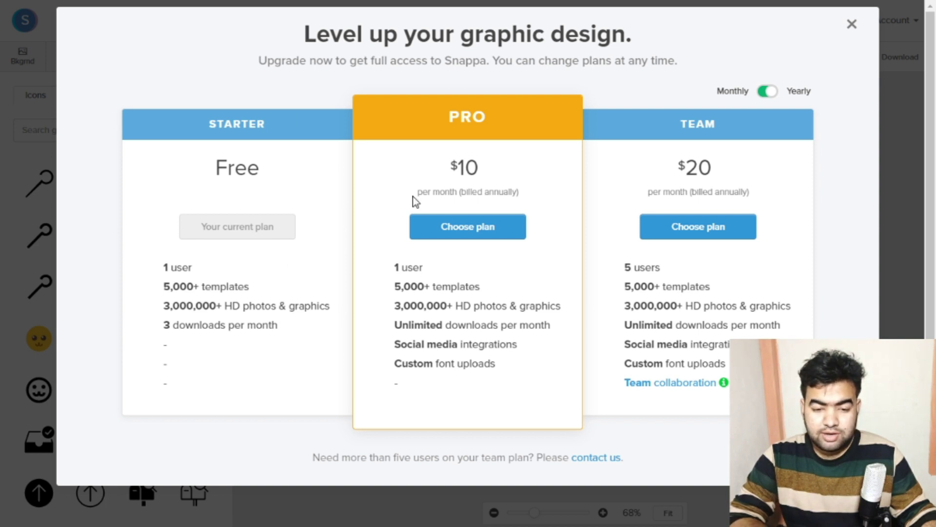
{"action": "left_click", "coordinate": [851, 25]}
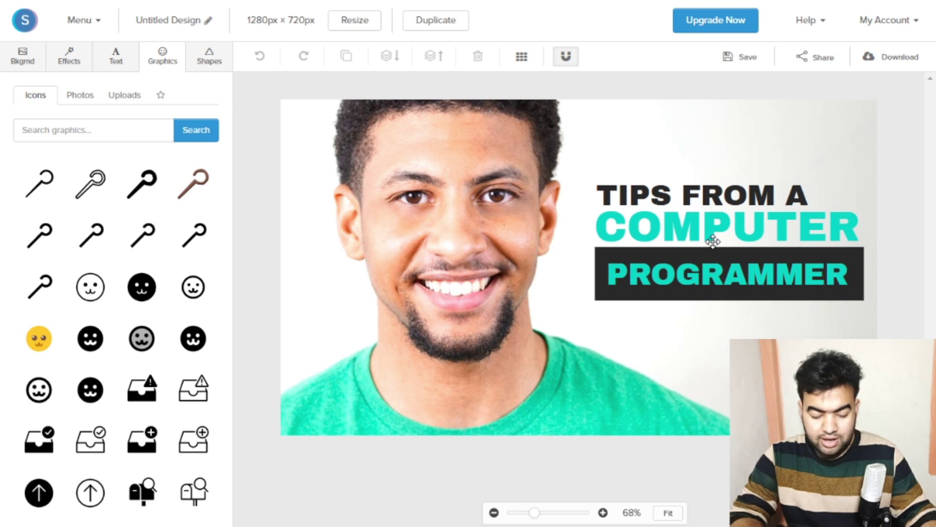
Launch FastStone Capture by searching 'fast' from the Start menu
{"action": "key", "text": "super"}
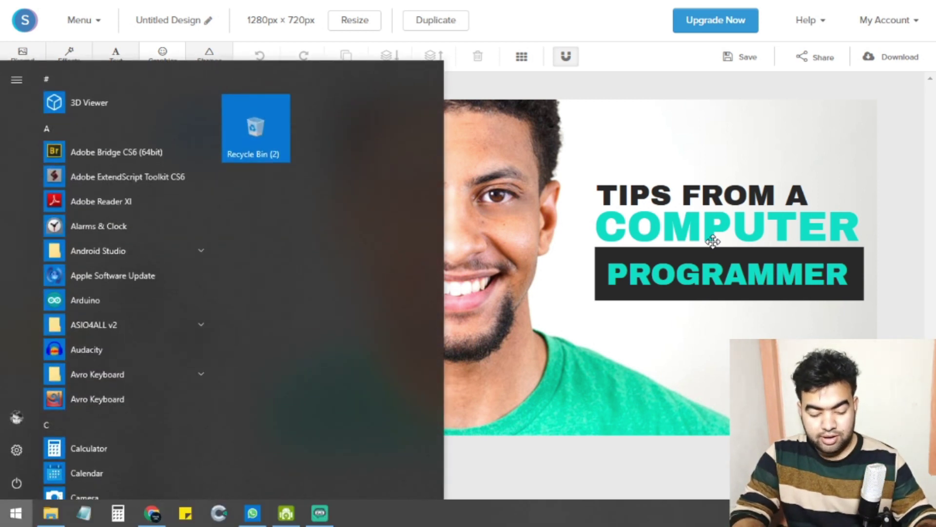
{"action": "type", "text": "fast"}
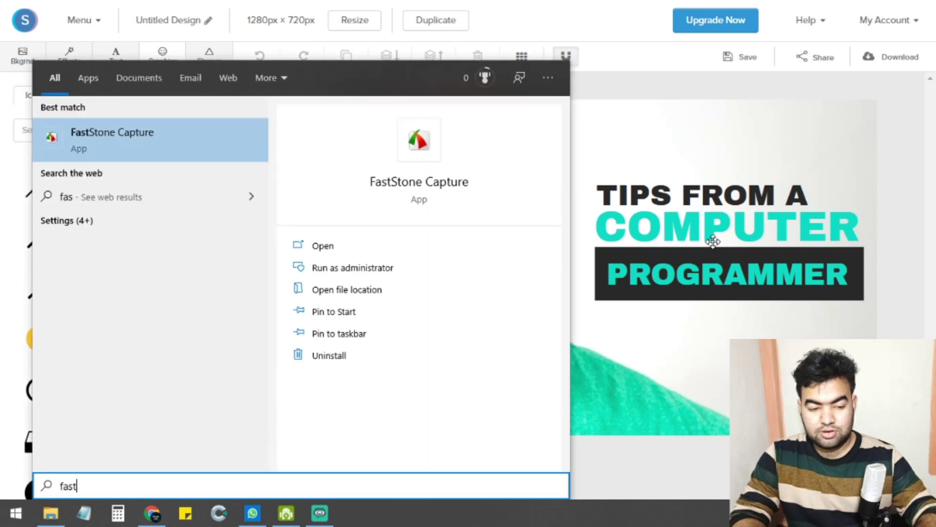
{"action": "left_click", "coordinate": [168, 154]}
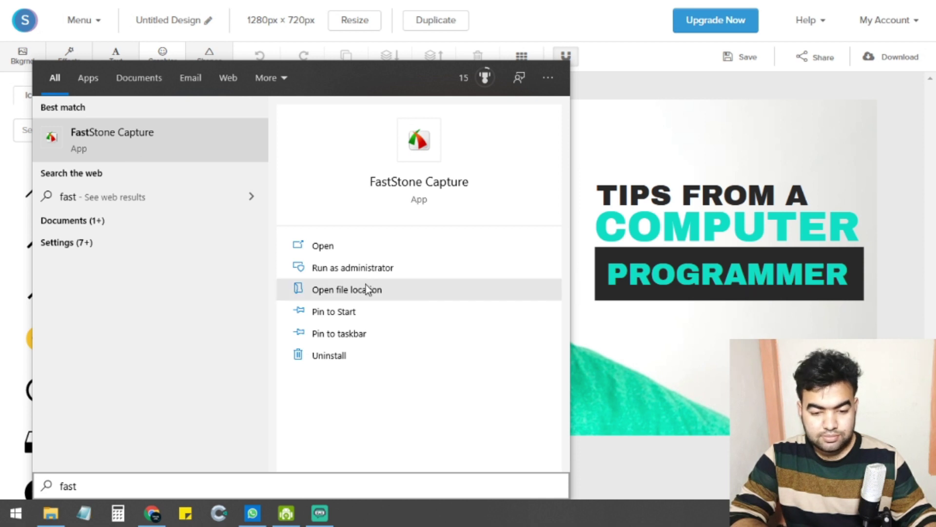
Capture the thumbnail canvas as a region screenshot with the Ctrl+Print hotkey
{"action": "left_click", "coordinate": [588, 313]}
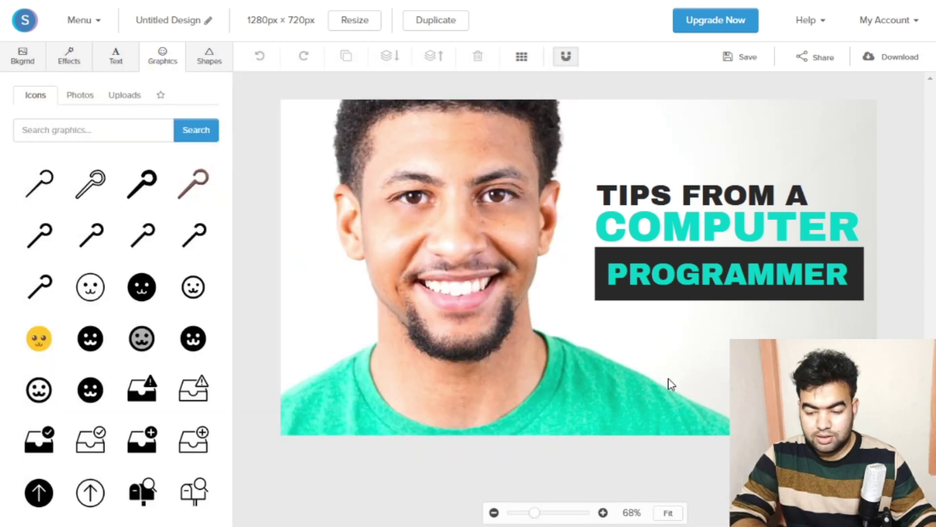
{"action": "key", "text": "ctrl+Print"}
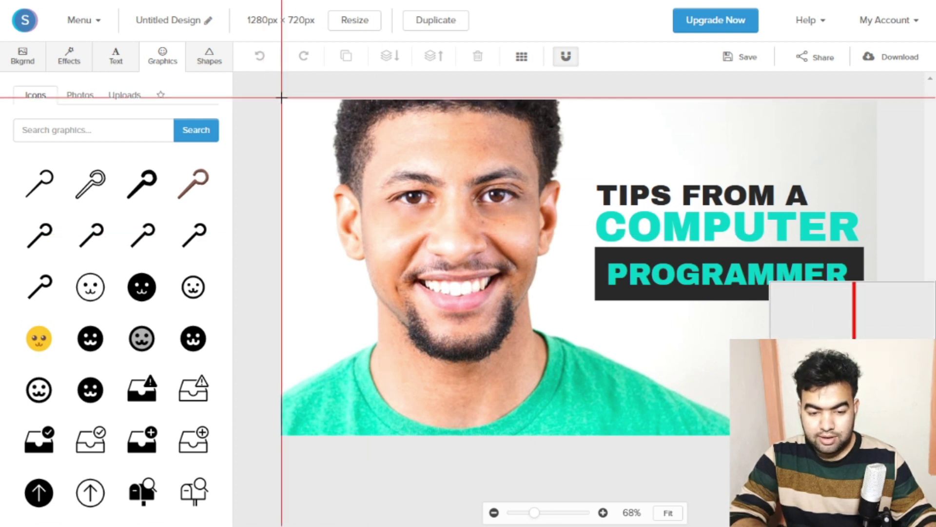
{"action": "left_click_drag", "start_coordinate": [281, 98], "coordinate": [876, 432]}
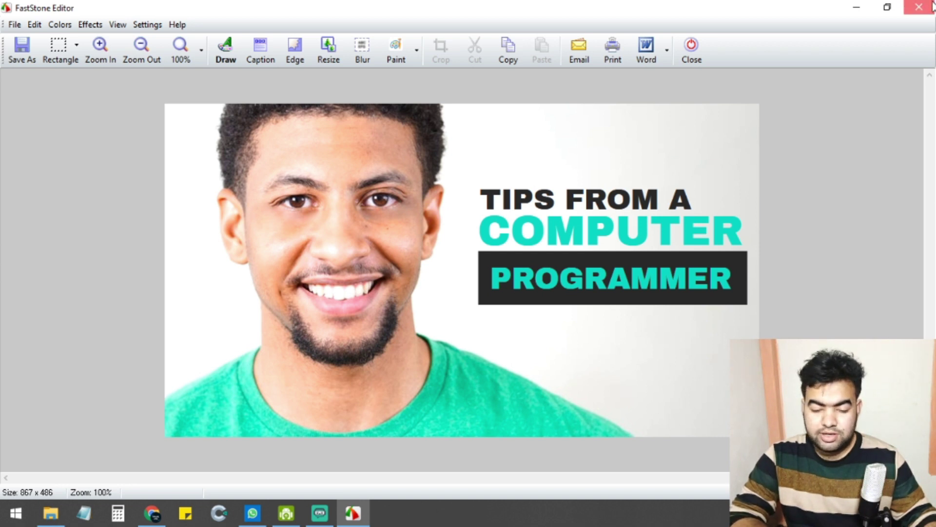
Close the FastStone Editor window holding the 867 x 486 thumbnail capture
{"action": "left_click", "coordinate": [919, 7]}
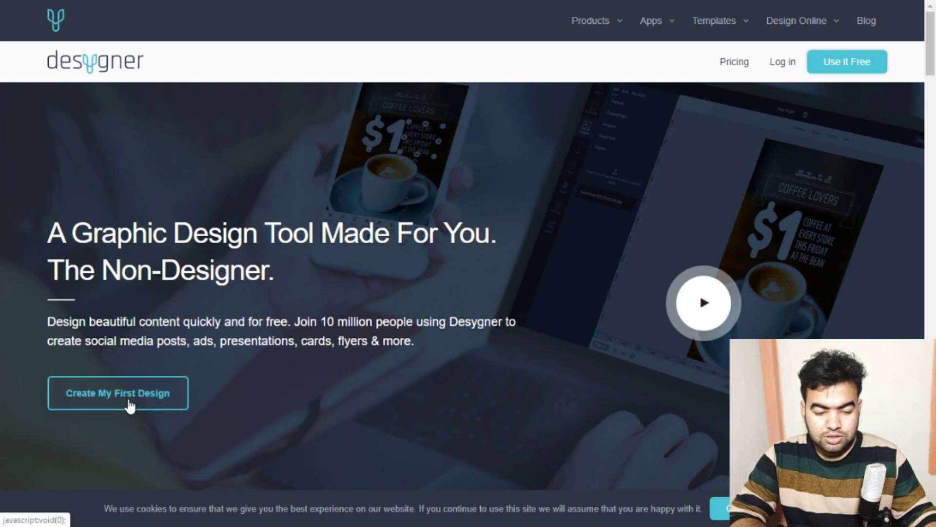
Sign up to Desygner through Facebook, opting out of email contact, and confirm the details
{"action": "left_click", "coordinate": [129, 404]}
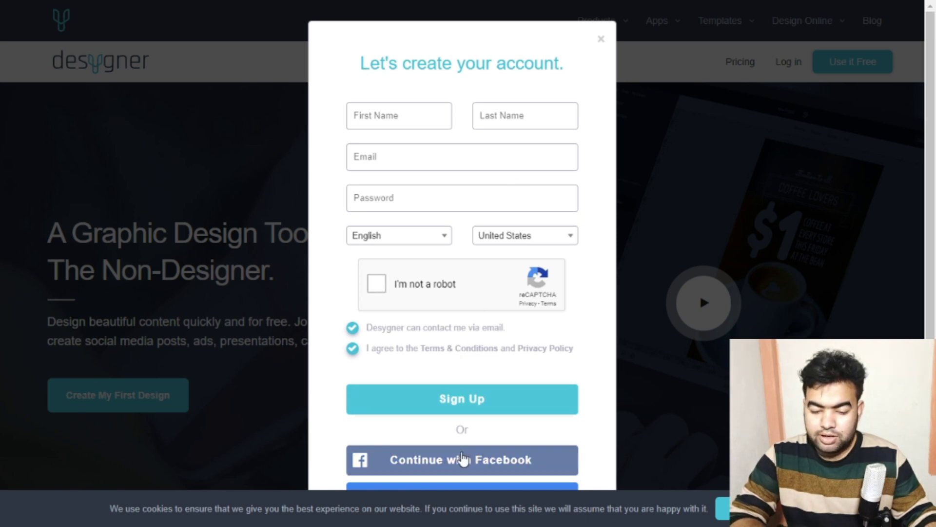
{"action": "left_click", "coordinate": [462, 459]}
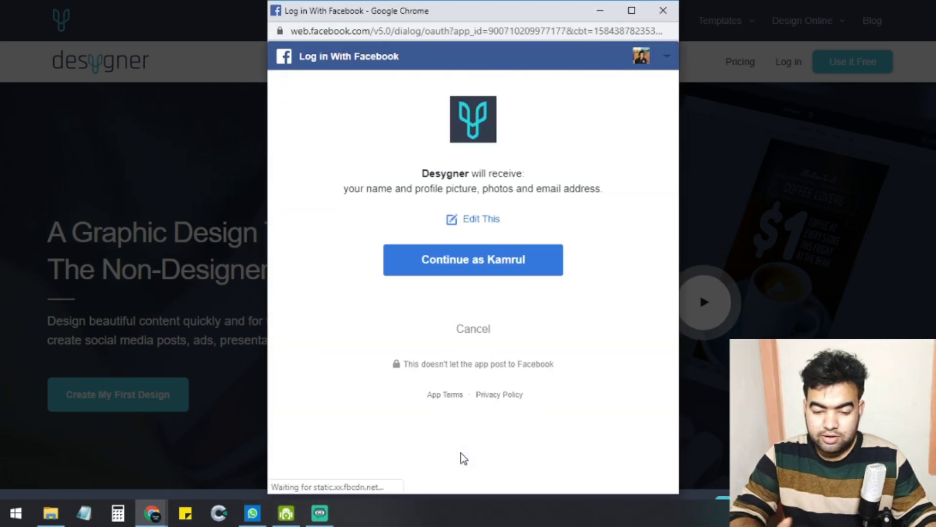
{"action": "left_click", "coordinate": [451, 258]}
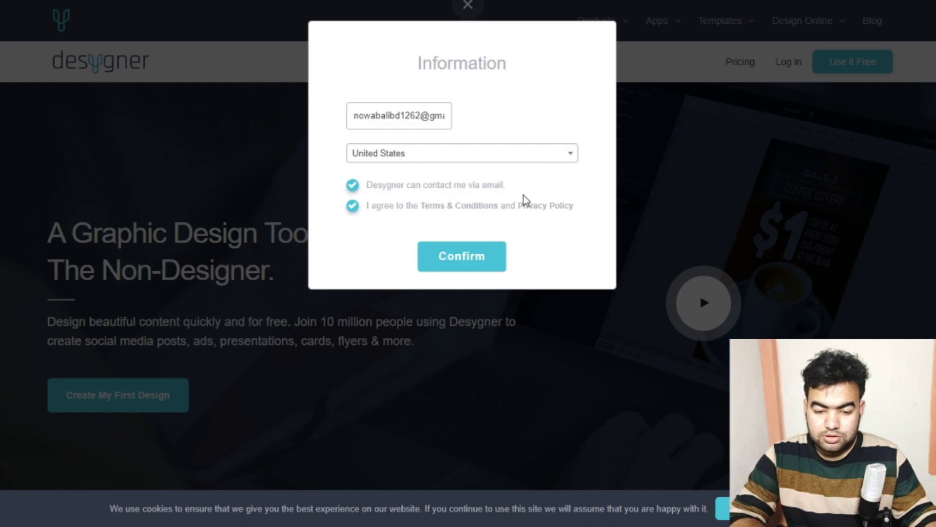
{"action": "left_click", "coordinate": [353, 185]}
{"action": "left_click", "coordinate": [481, 255]}
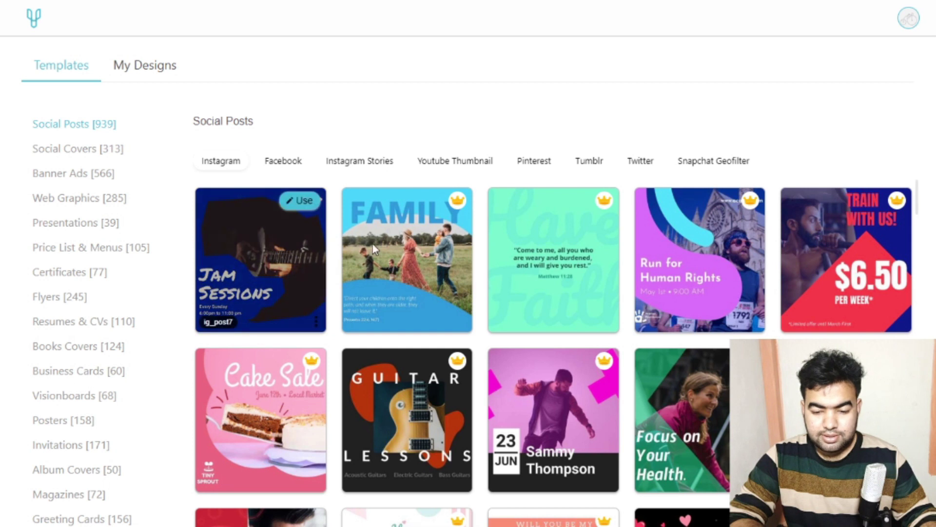
Switch to the Youtube Thumbnail tab and scroll through templates like 'How to Take Pictures'
{"action": "left_click", "coordinate": [461, 165]}
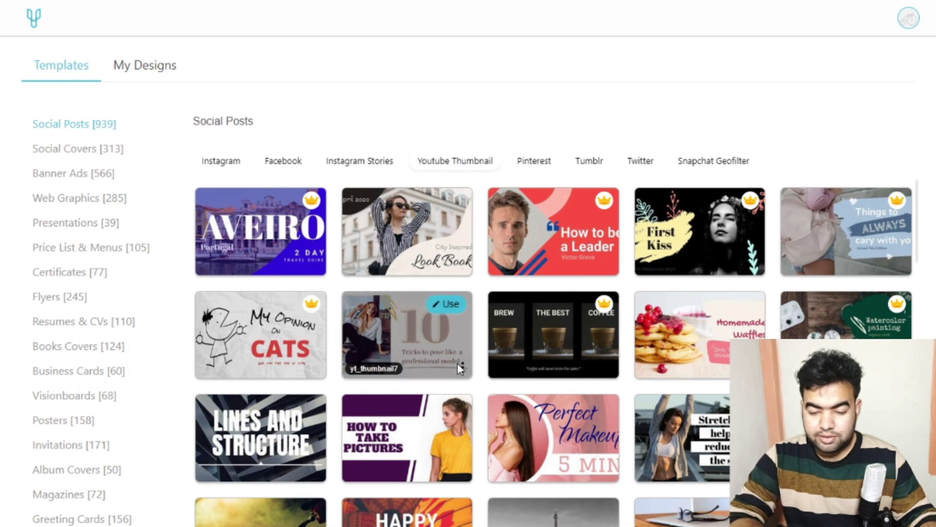
{"action": "scroll", "coordinate": [457, 363], "scroll_direction": "down", "scroll_amount": 5}
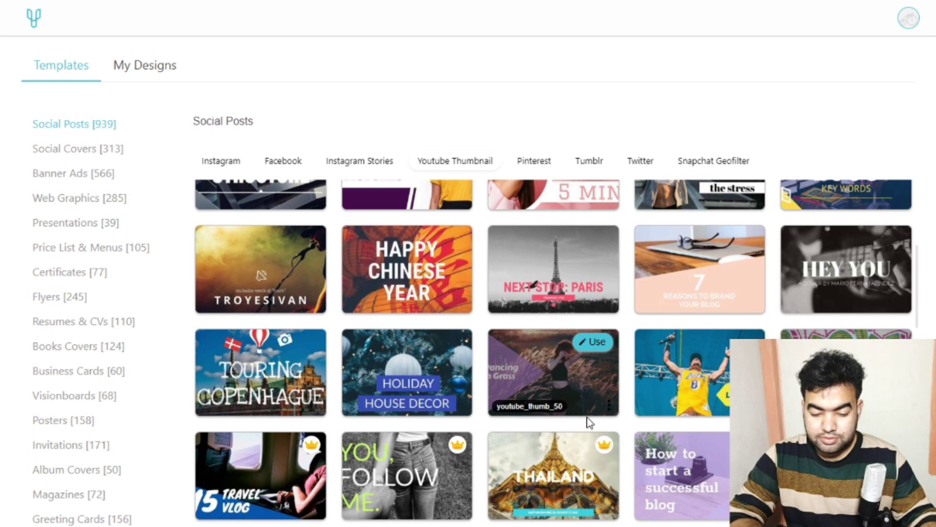
{"action": "scroll", "coordinate": [585, 423], "scroll_direction": "down", "scroll_amount": 5}
{"action": "scroll", "coordinate": [568, 430], "scroll_direction": "down", "scroll_amount": 5}
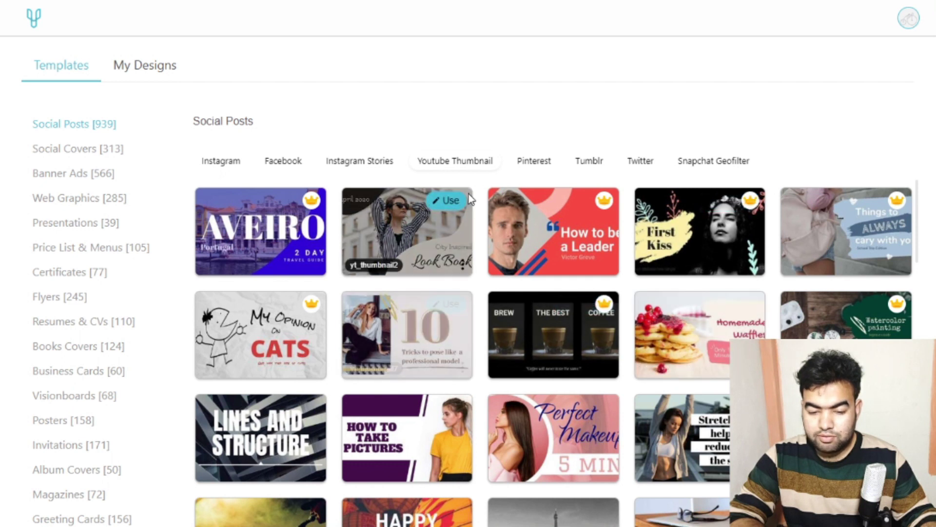
{"action": "scroll", "coordinate": [420, 361], "scroll_direction": "down", "scroll_amount": 3}
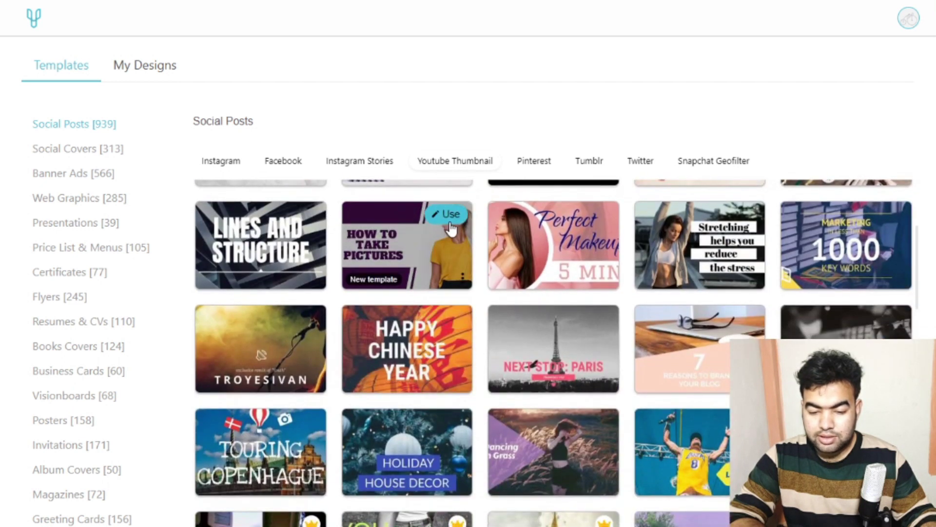
Open the How To Take Pictures template after signing back in, then select and deselect its title
{"action": "left_click", "coordinate": [451, 222]}
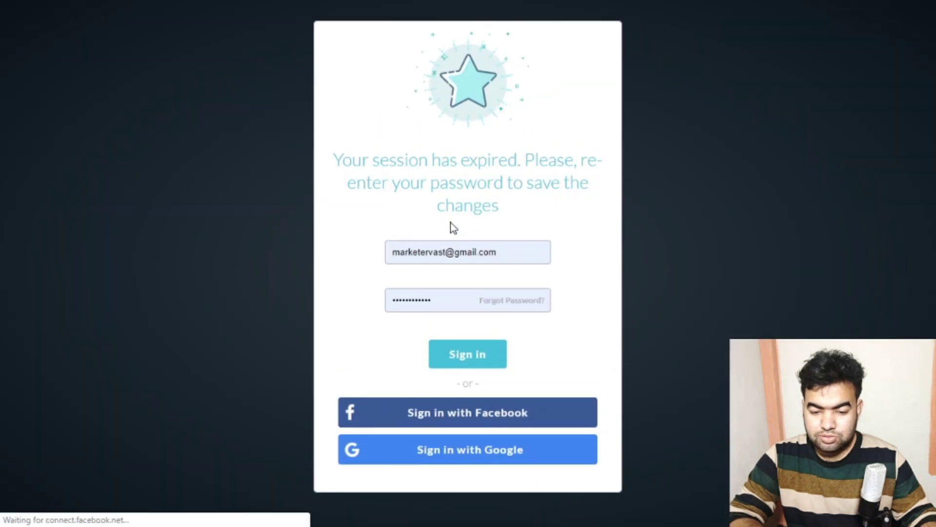
{"action": "left_click", "coordinate": [455, 356]}
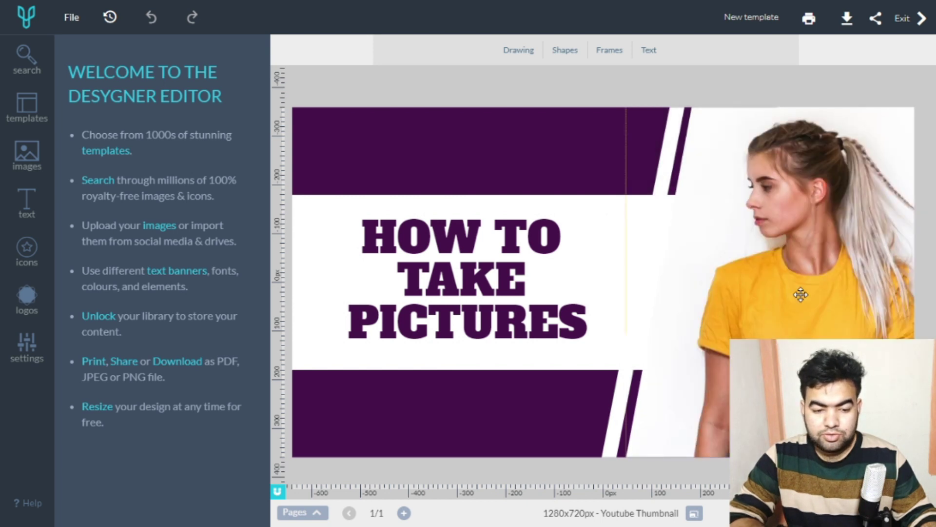
{"action": "left_click", "coordinate": [505, 288]}
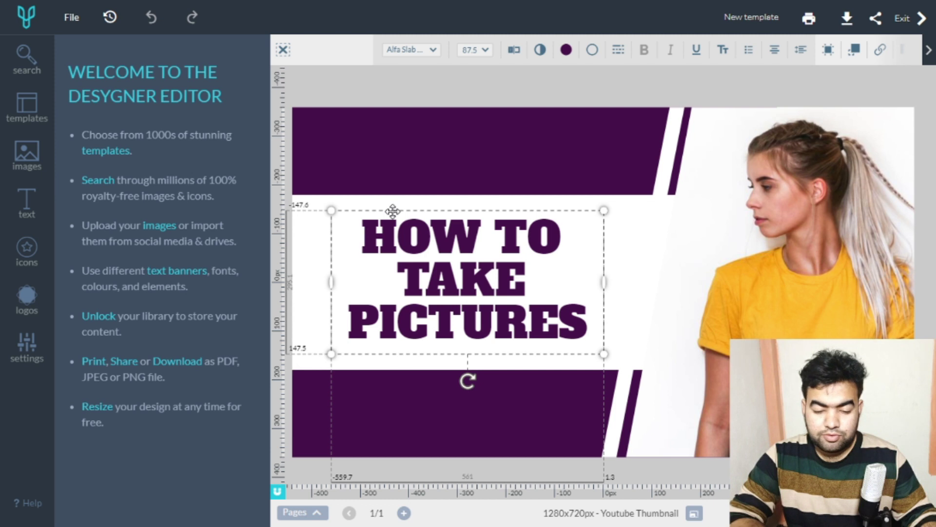
{"action": "left_click", "coordinate": [448, 248]}
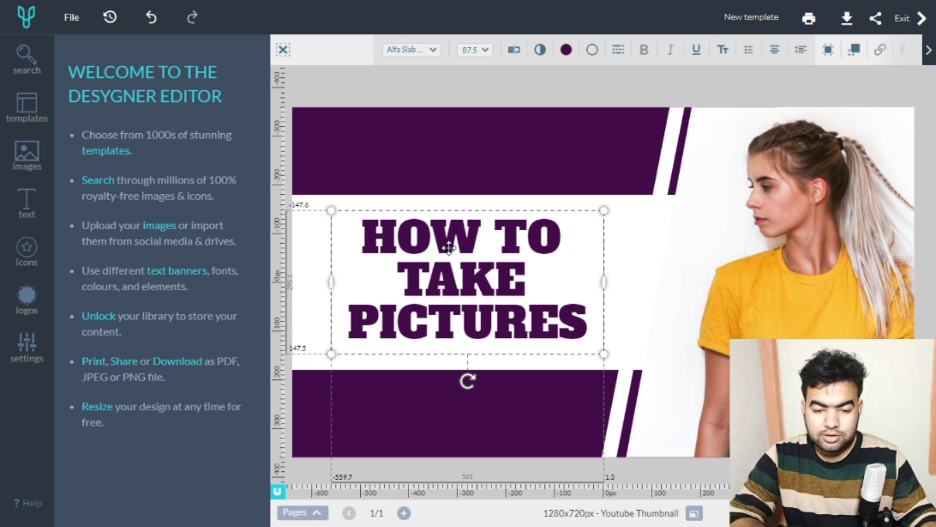
{"action": "left_click", "coordinate": [513, 100]}
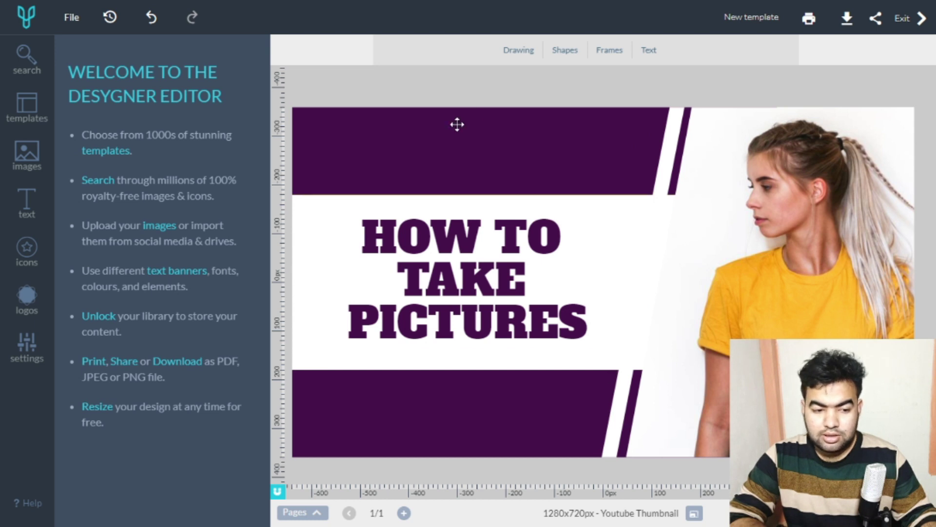
Save the design from the File menu, download it as a JPEG, and open the downloaded image
{"action": "left_click", "coordinate": [73, 19]}
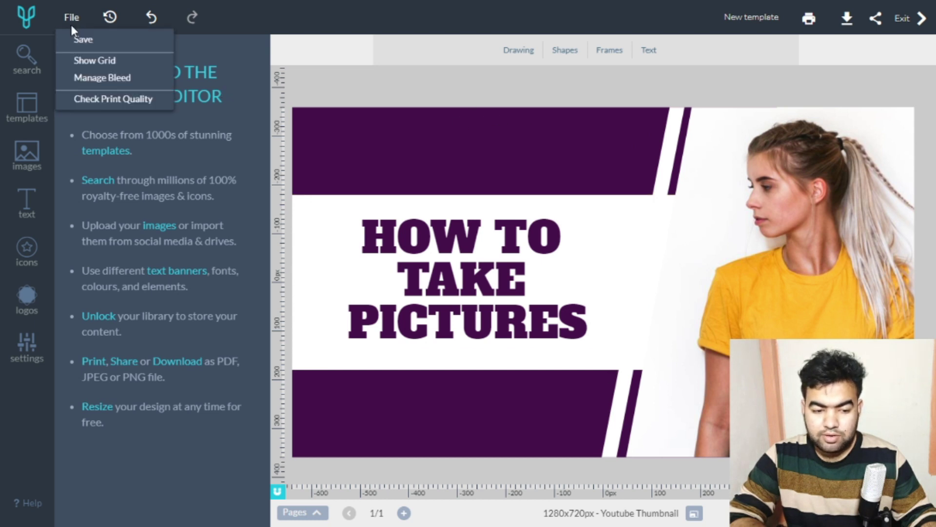
{"action": "left_click", "coordinate": [87, 43]}
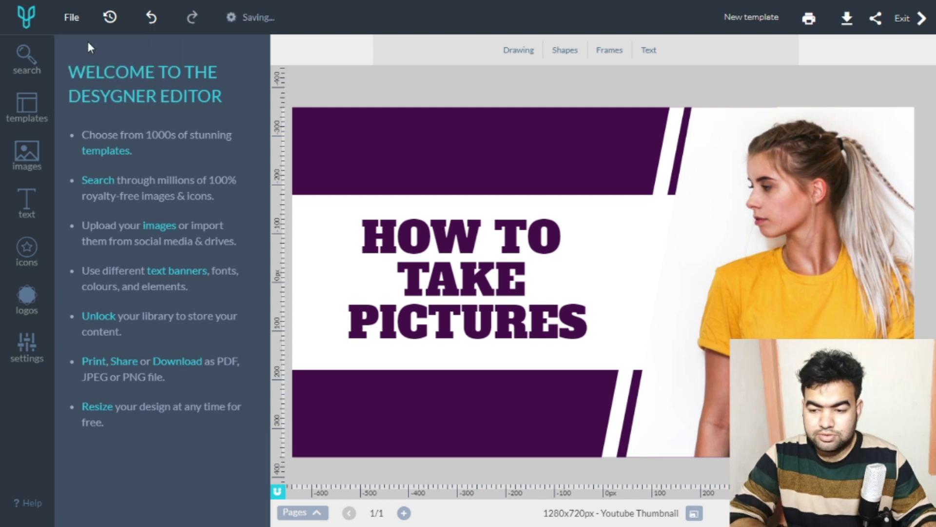
{"action": "left_click", "coordinate": [837, 24]}
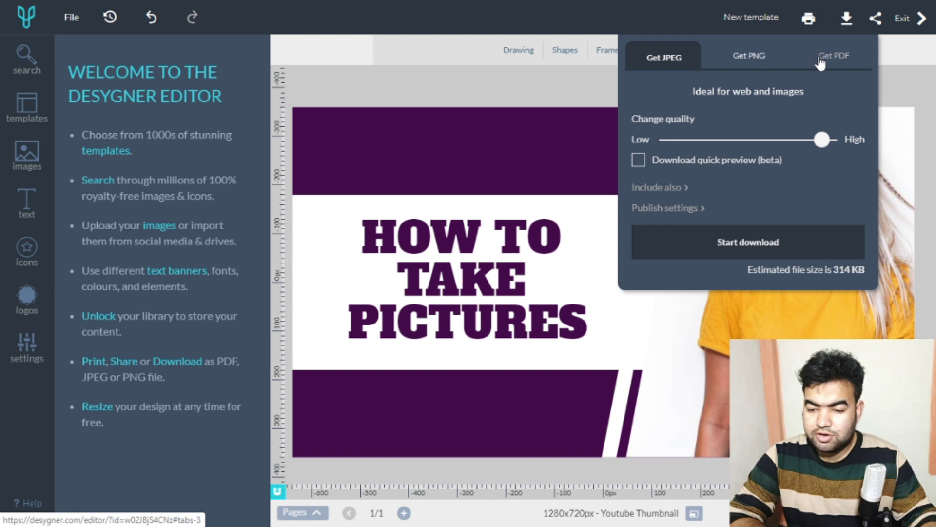
{"action": "left_click", "coordinate": [749, 243]}
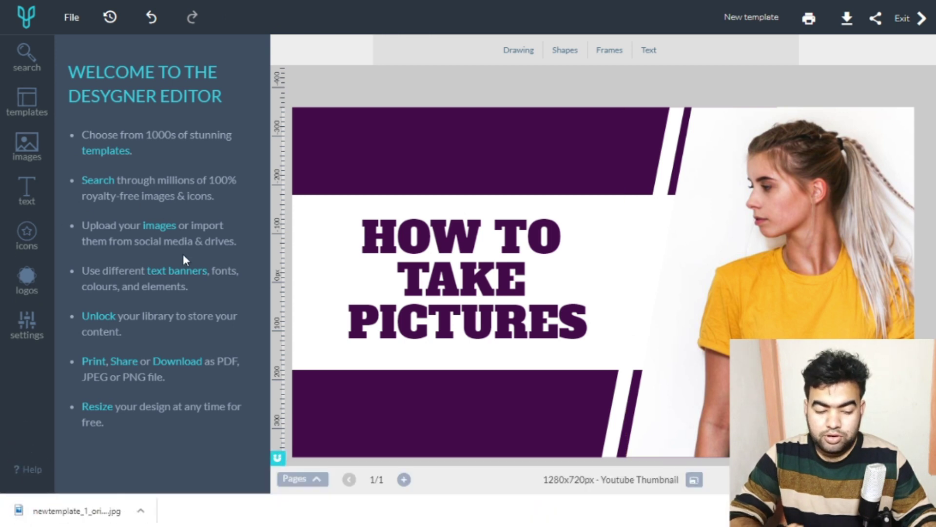
{"action": "left_click", "coordinate": [82, 512]}
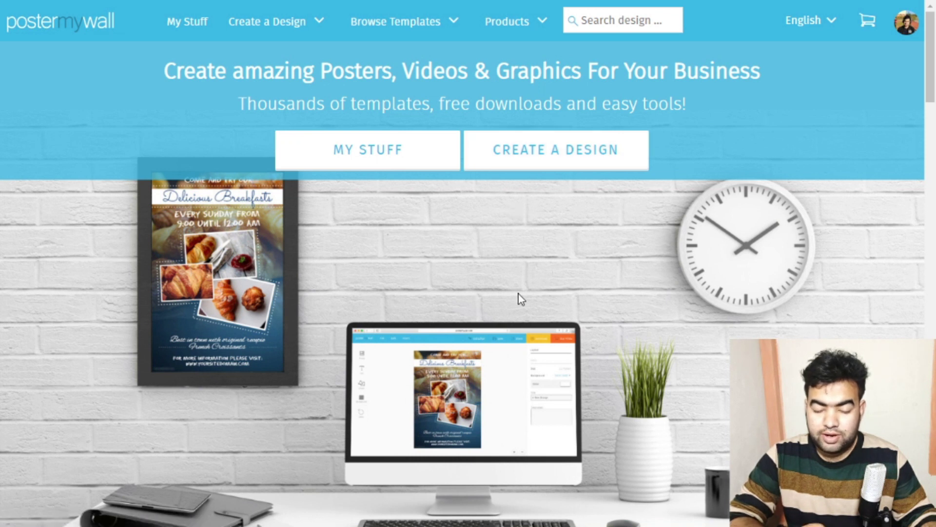
Start a new PosterMyWall design and switch the template listing from video to image templates
{"action": "left_click", "coordinate": [552, 154]}
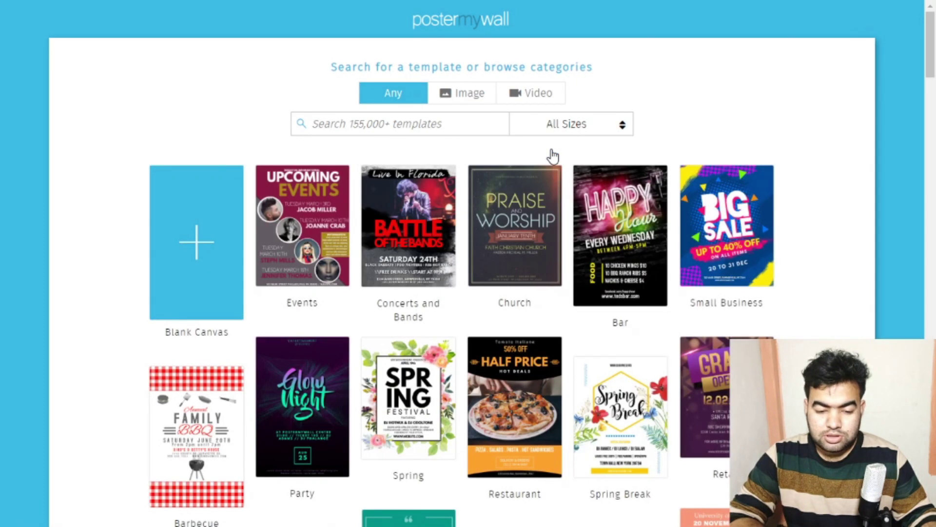
{"action": "left_click", "coordinate": [524, 95]}
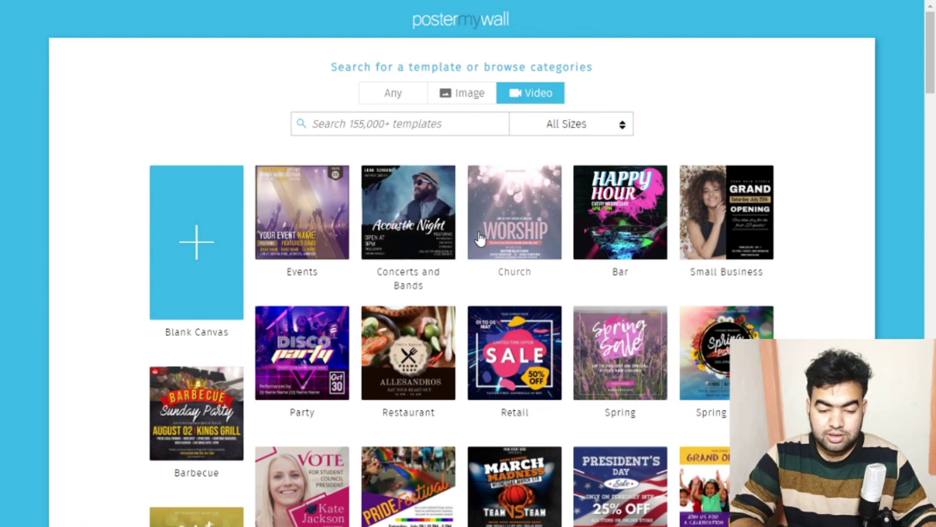
{"action": "left_click", "coordinate": [464, 92]}
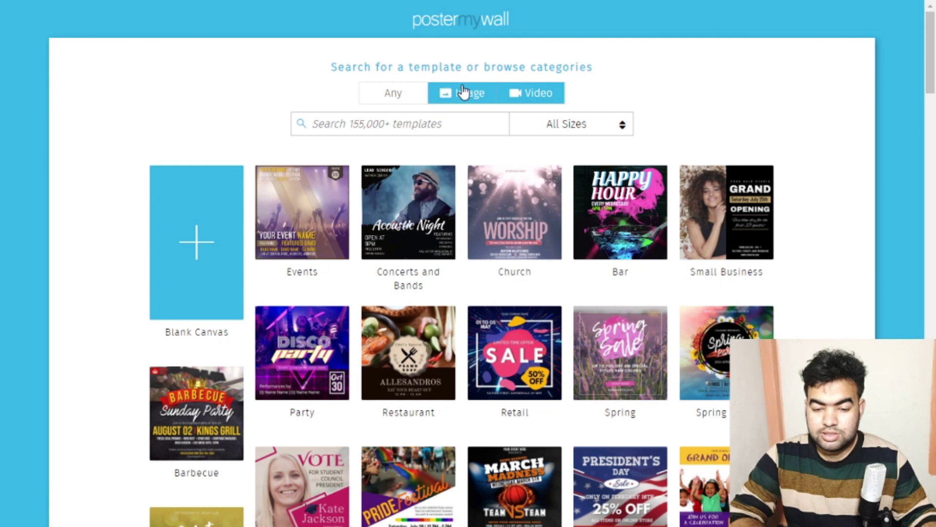
{"action": "left_click", "coordinate": [463, 93]}
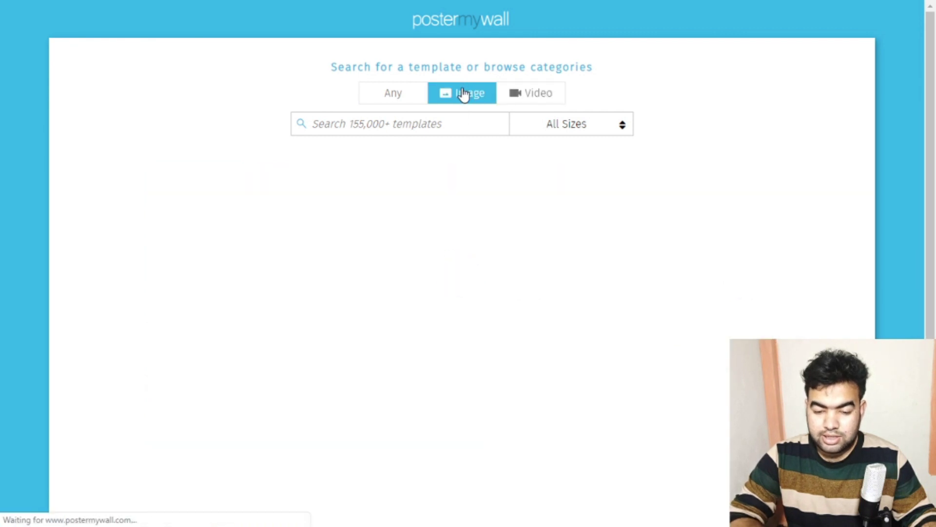
{"action": "scroll", "coordinate": [456, 314], "scroll_direction": "down", "scroll_amount": 15}
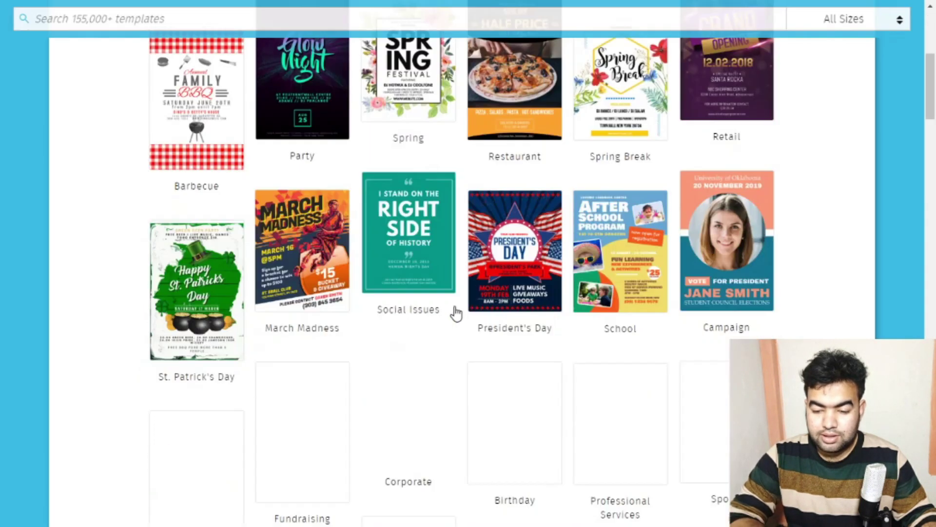
{"action": "scroll", "coordinate": [455, 314], "scroll_direction": "up", "scroll_amount": 6}
{"action": "scroll", "coordinate": [455, 314], "scroll_direction": "up", "scroll_amount": 1}
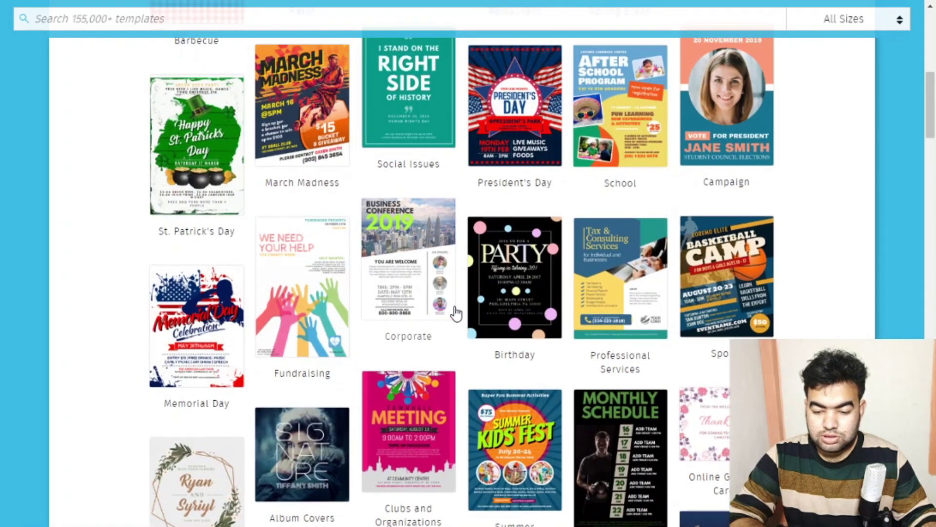
{"action": "scroll", "coordinate": [456, 313], "scroll_direction": "down", "scroll_amount": 10}
{"action": "scroll", "coordinate": [456, 312], "scroll_direction": "up", "scroll_amount": 15}
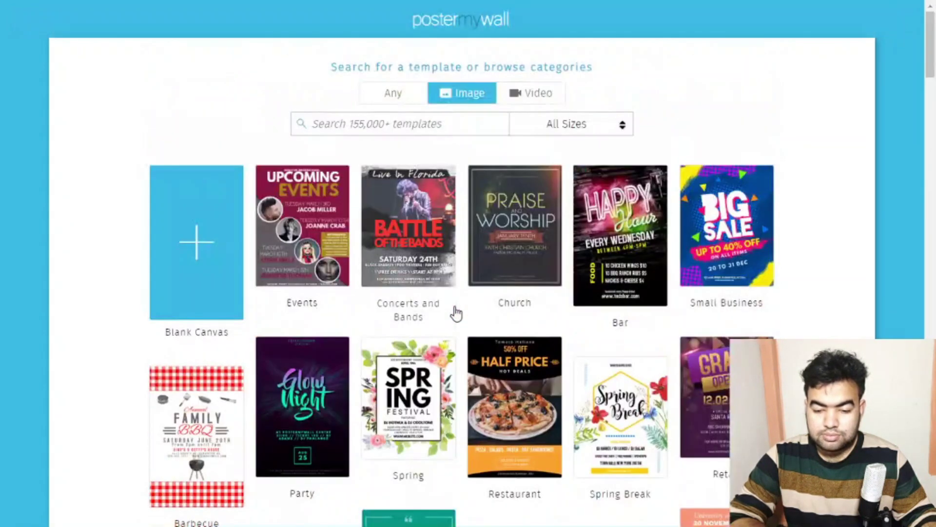
Filter the templates to the YouTube Thumbnail size
{"action": "left_click", "coordinate": [560, 129]}
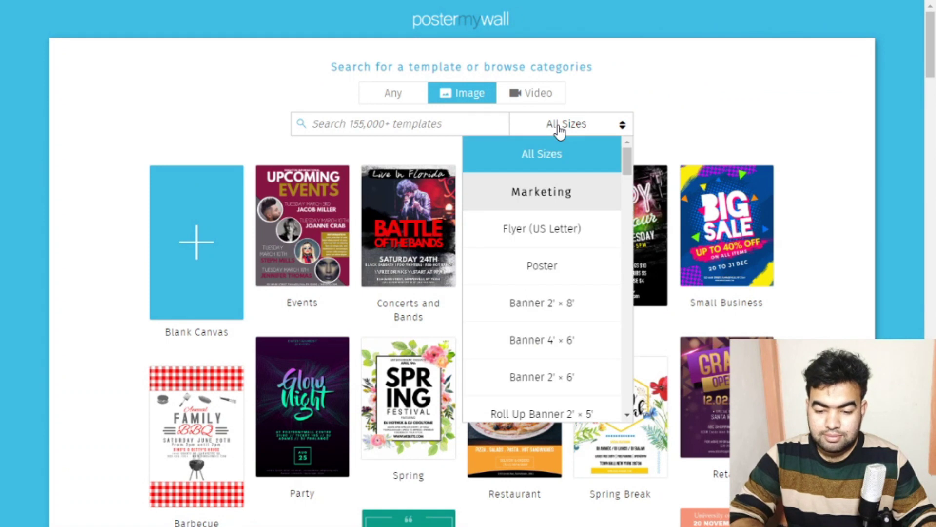
{"action": "scroll", "coordinate": [555, 268], "scroll_direction": "down", "scroll_amount": 10}
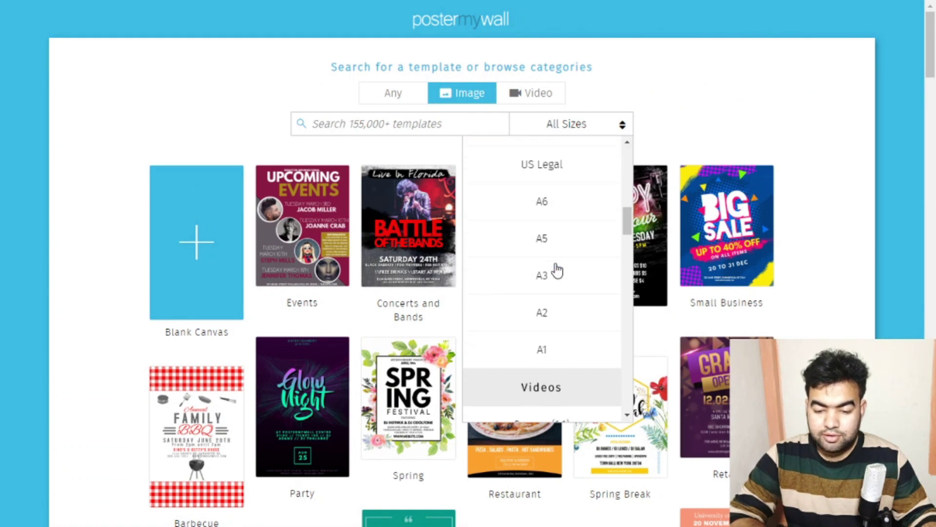
{"action": "scroll", "coordinate": [557, 270], "scroll_direction": "down", "scroll_amount": 6}
{"action": "scroll", "coordinate": [556, 270], "scroll_direction": "up", "scroll_amount": 1}
{"action": "scroll", "coordinate": [557, 269], "scroll_direction": "down", "scroll_amount": 4}
{"action": "scroll", "coordinate": [557, 269], "scroll_direction": "down", "scroll_amount": 5}
{"action": "scroll", "coordinate": [556, 255], "scroll_direction": "up", "scroll_amount": 1}
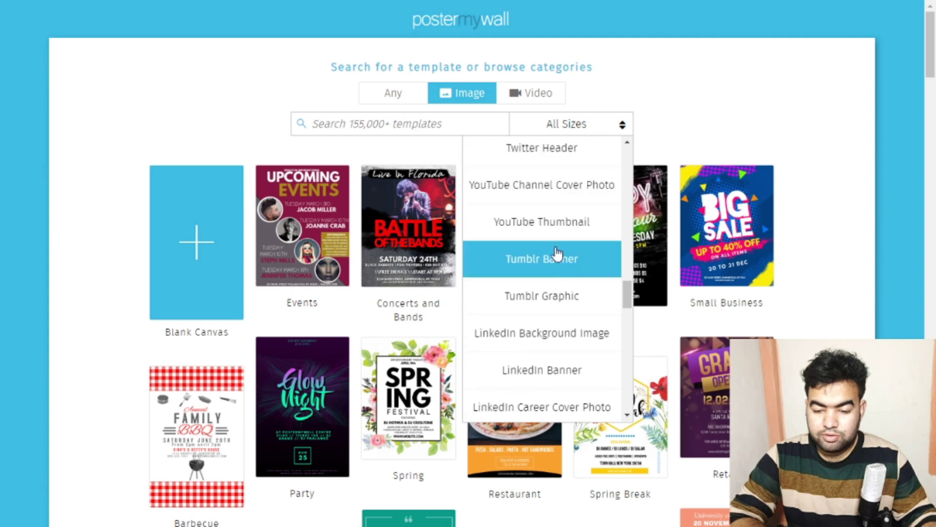
{"action": "left_click", "coordinate": [560, 221]}
Search the thumbnail templates for 'tech' and browse the results
{"action": "left_click", "coordinate": [420, 126]}
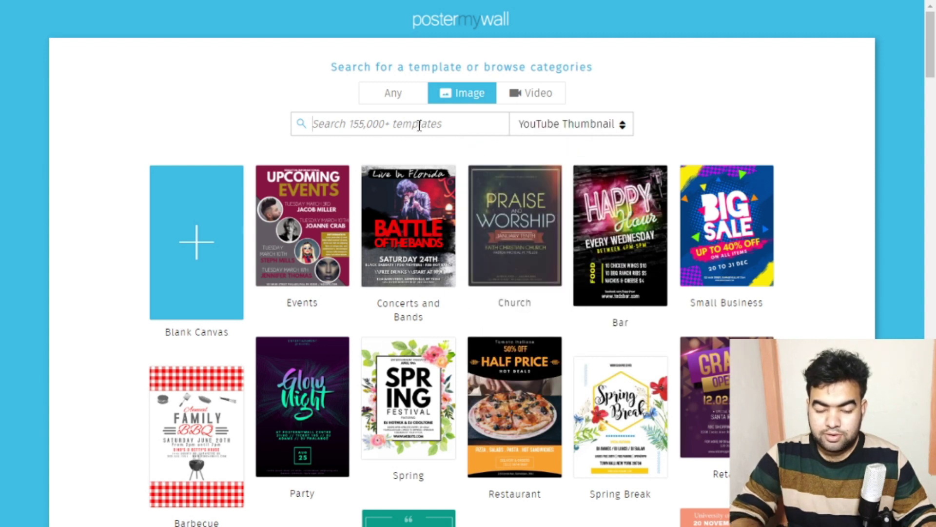
{"action": "type", "text": "tech"}
{"action": "key", "text": "Return"}
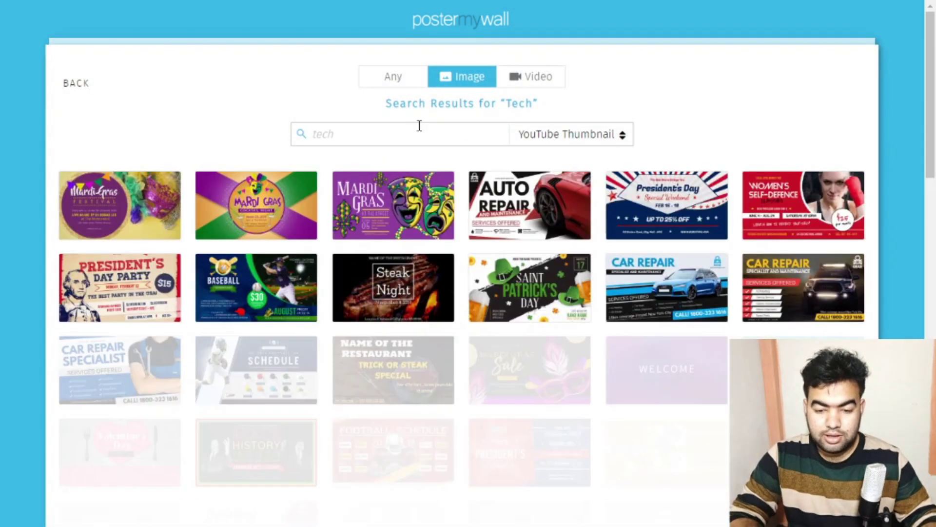
{"action": "scroll", "coordinate": [493, 410], "scroll_direction": "down", "scroll_amount": 10}
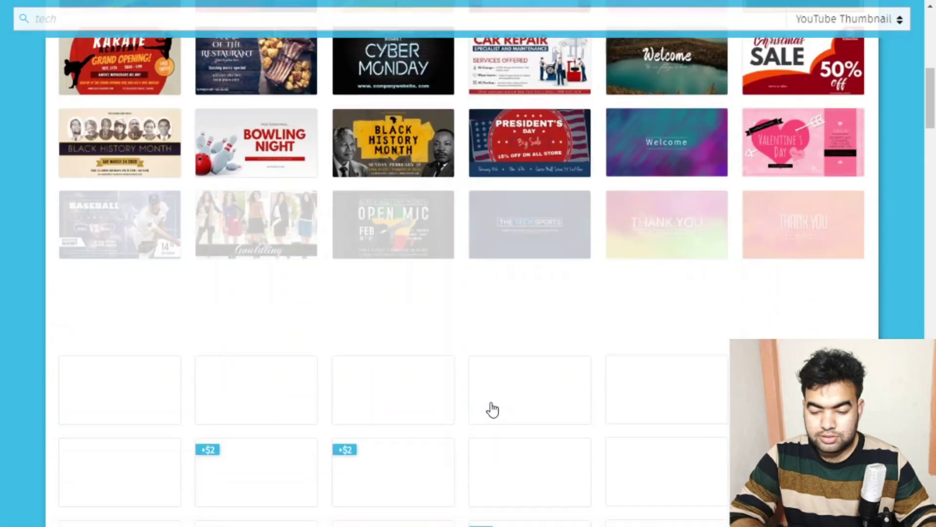
{"action": "scroll", "coordinate": [492, 409], "scroll_direction": "down", "scroll_amount": 3}
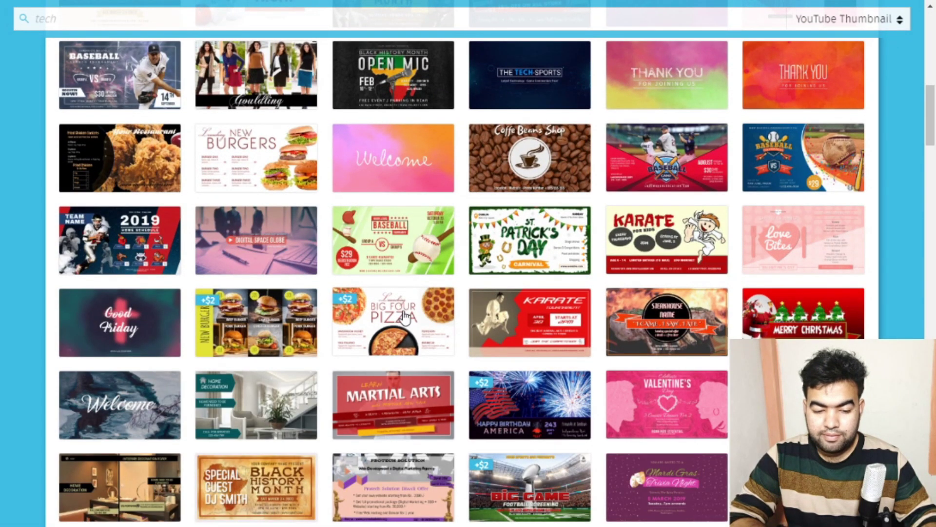
Customize the Good Friday template, selecting both heading words and applying the Blackout Midnight font
{"action": "left_click", "coordinate": [140, 339]}
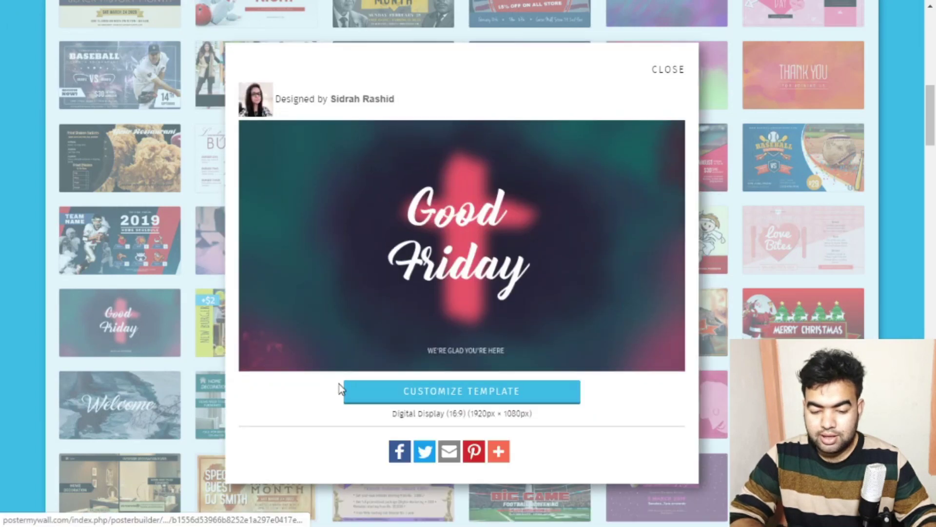
{"action": "left_click", "coordinate": [420, 383]}
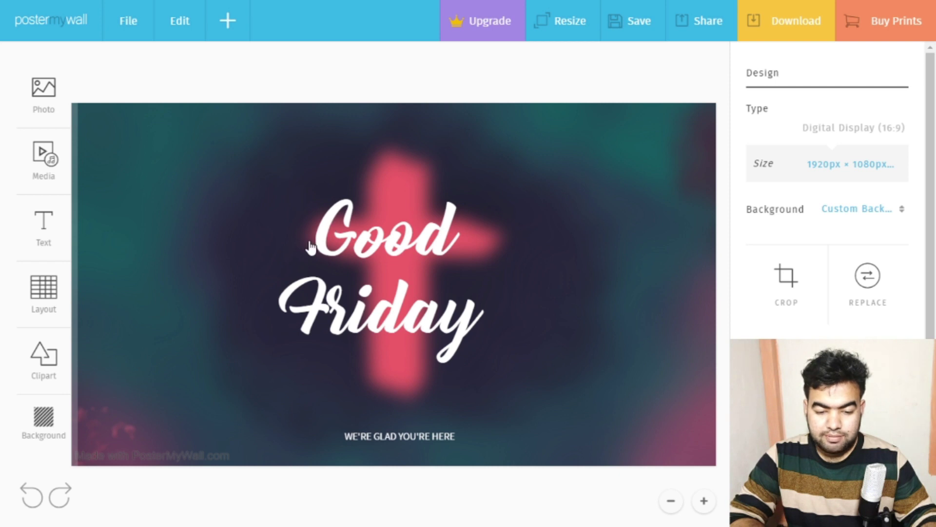
{"action": "left_click", "coordinate": [360, 261]}
{"action": "double_click", "coordinate": [361, 256]}
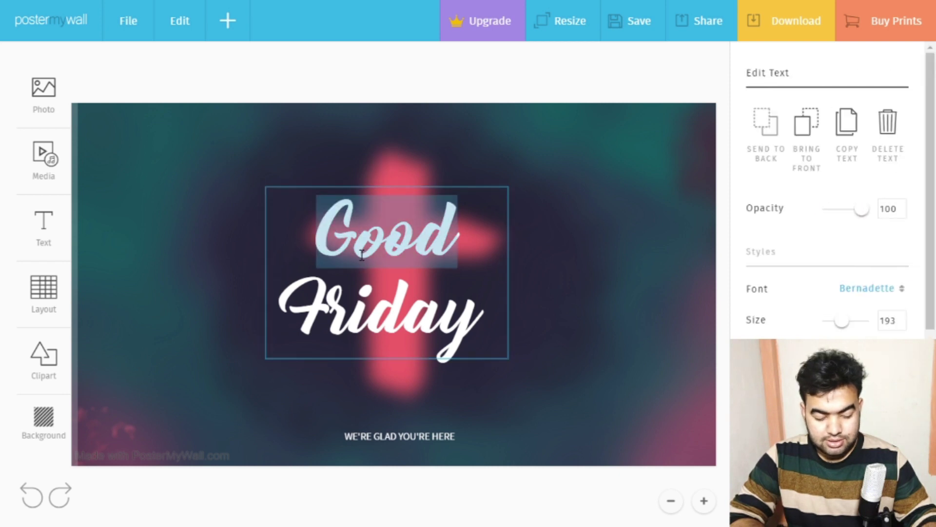
{"action": "key", "text": "ctrl+a"}
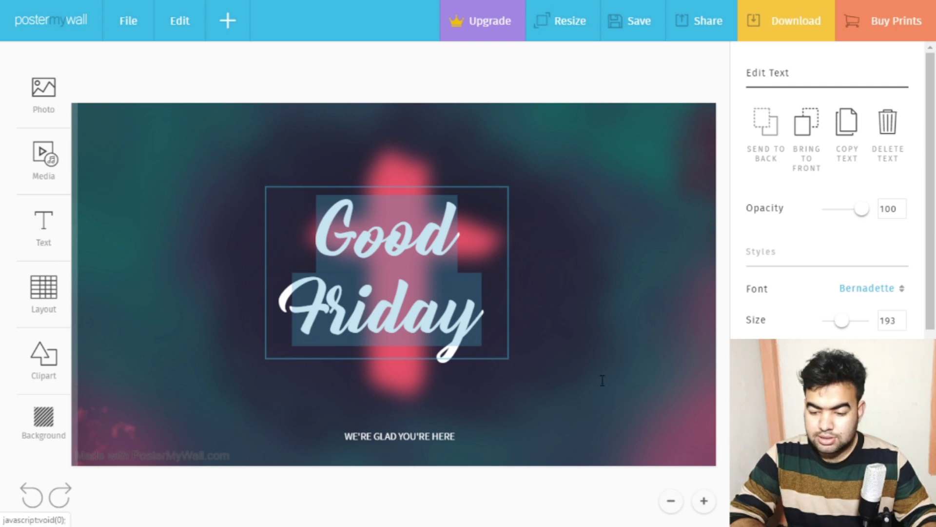
{"action": "left_click", "coordinate": [860, 289]}
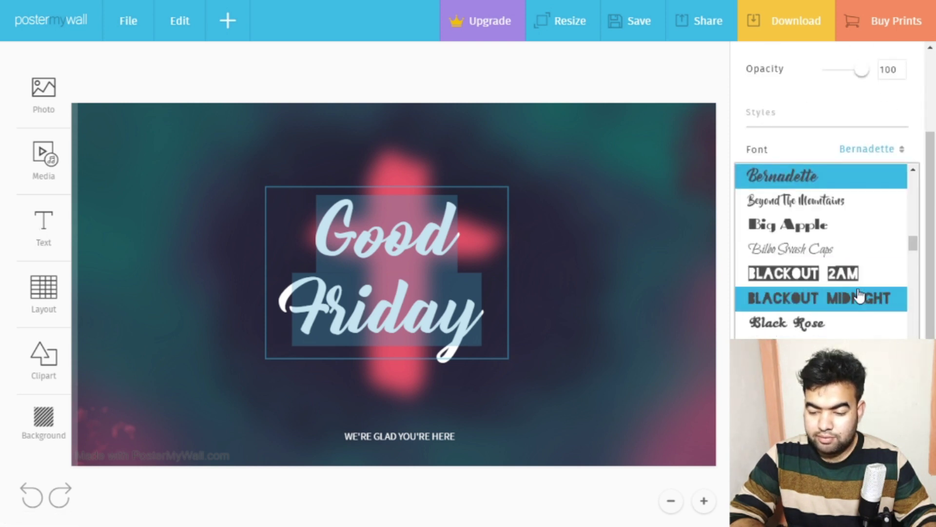
{"action": "left_click", "coordinate": [827, 306]}
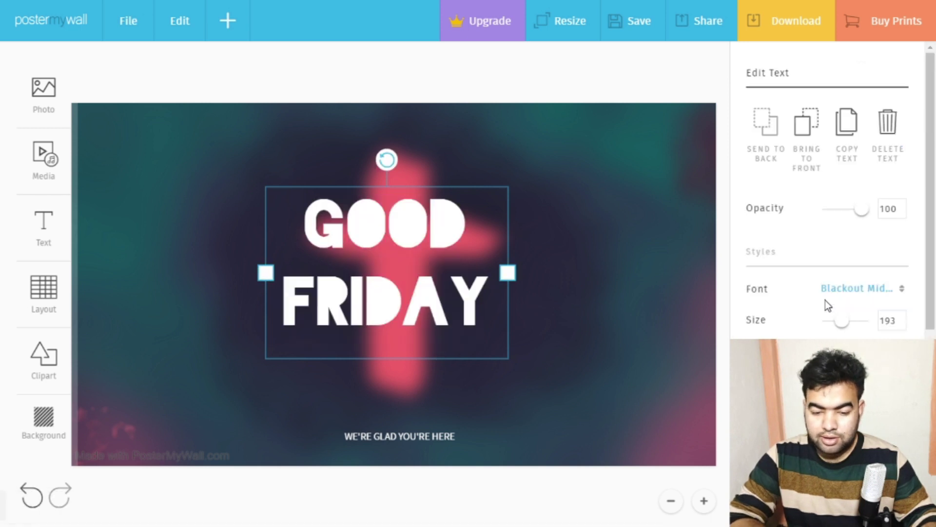
{"action": "left_click", "coordinate": [654, 299]}
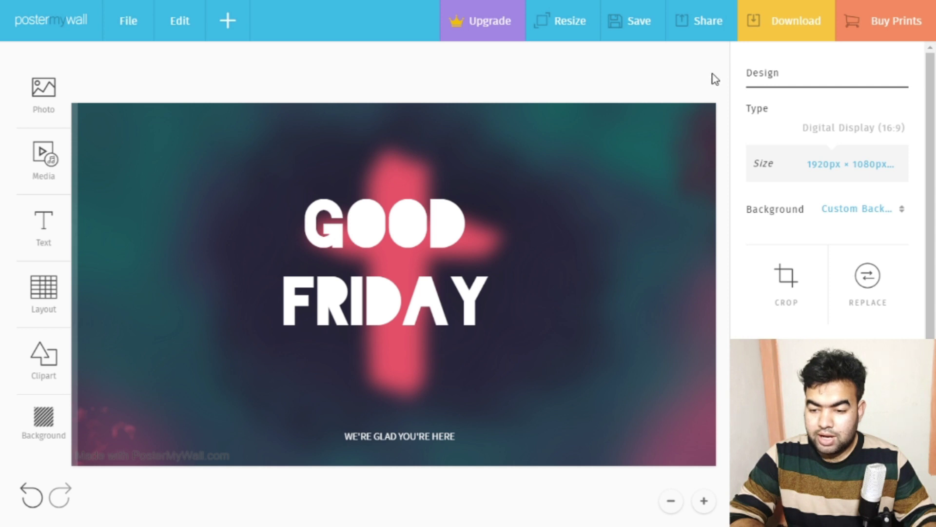
Download the Good Friday design as a free Basic Image, view it, then close the viewer and notice
{"action": "left_click", "coordinate": [779, 19]}
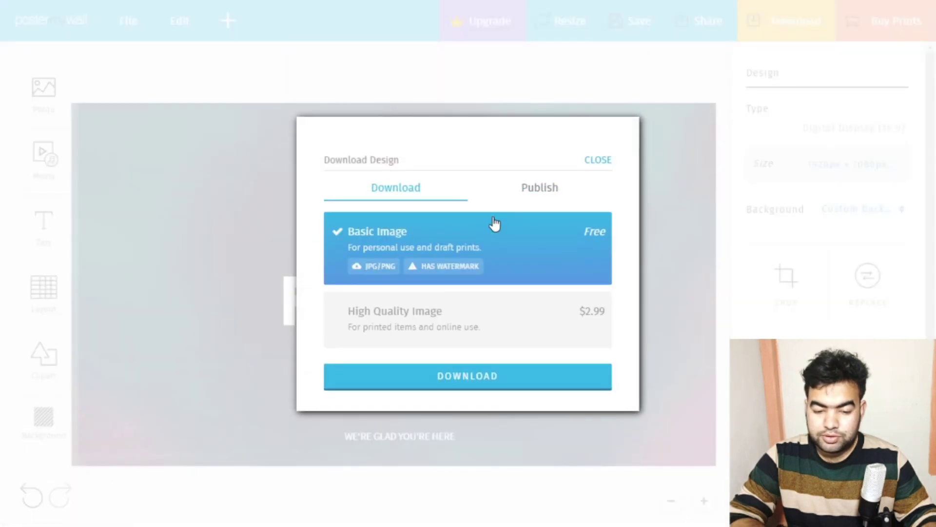
{"action": "left_click", "coordinate": [465, 377]}
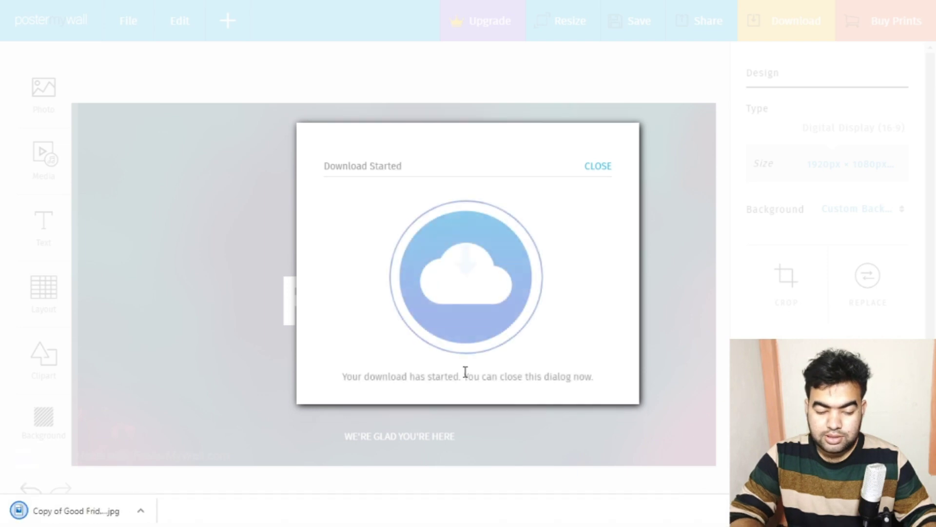
{"action": "left_click", "coordinate": [86, 516]}
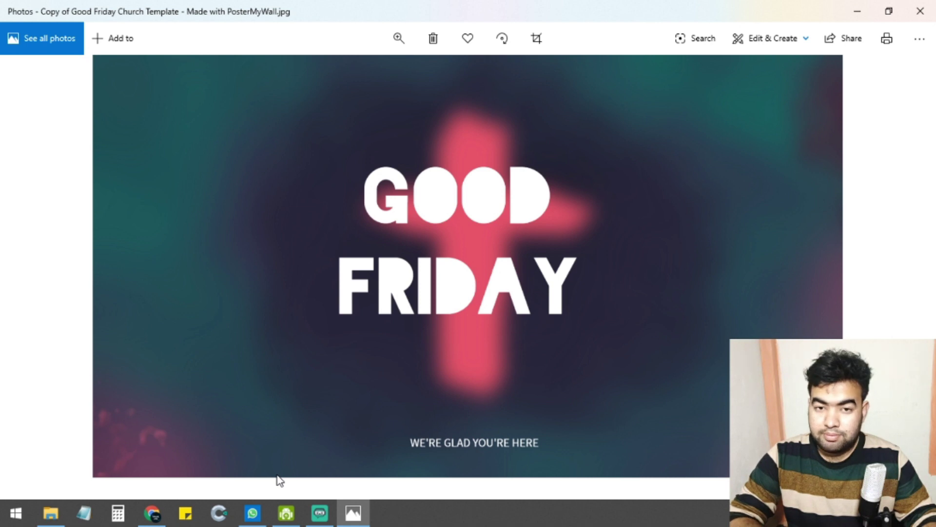
{"action": "left_click", "coordinate": [920, 11]}
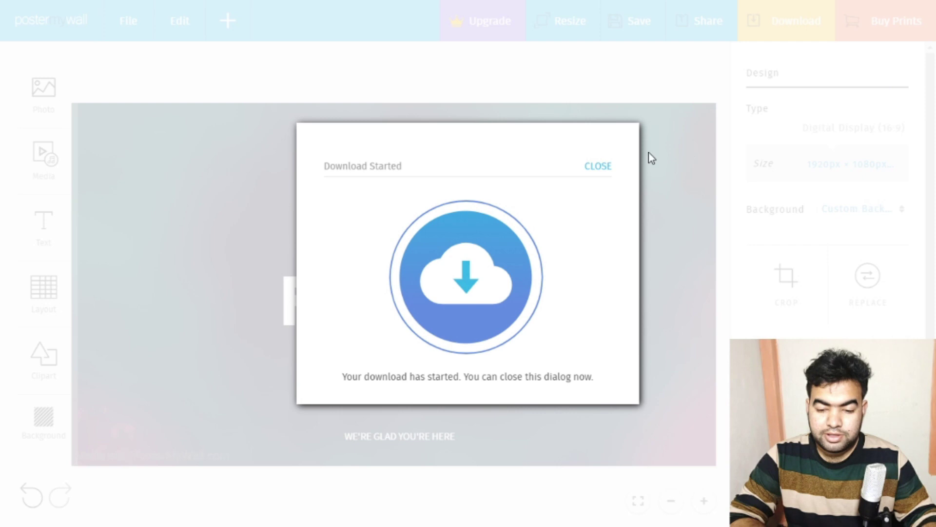
{"action": "left_click", "coordinate": [600, 167]}
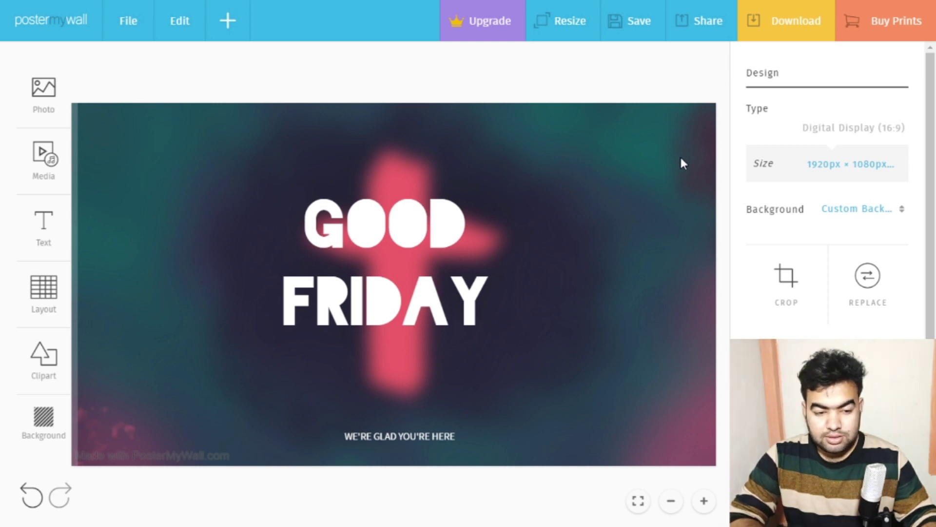
{"action": "key", "text": "ctrl+Tab"}
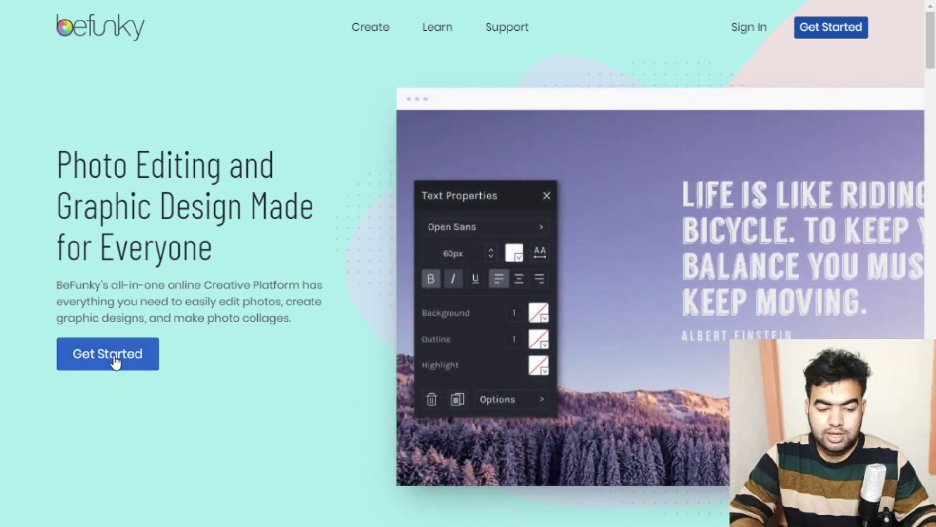
Launch BeFunky's Graphic Designer via Get Started and Create a Design
{"action": "left_click", "coordinate": [115, 360]}
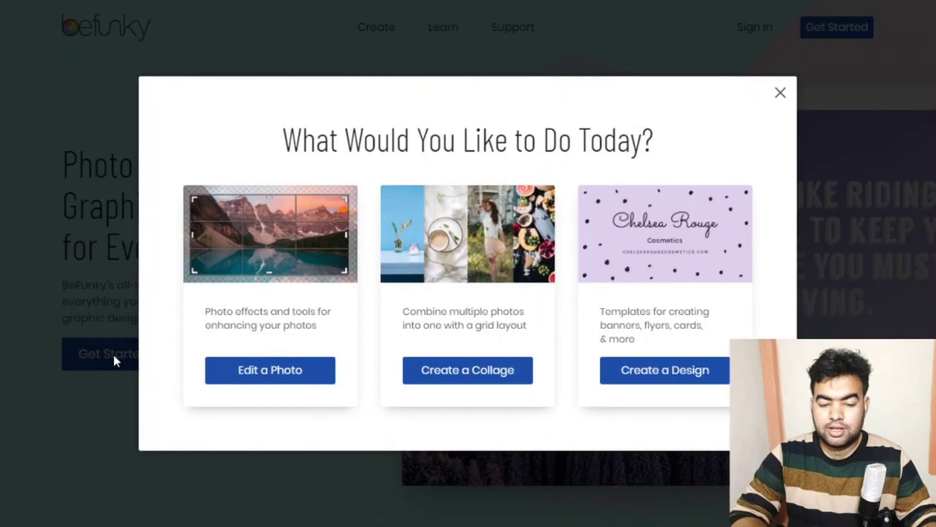
{"action": "left_click", "coordinate": [673, 369]}
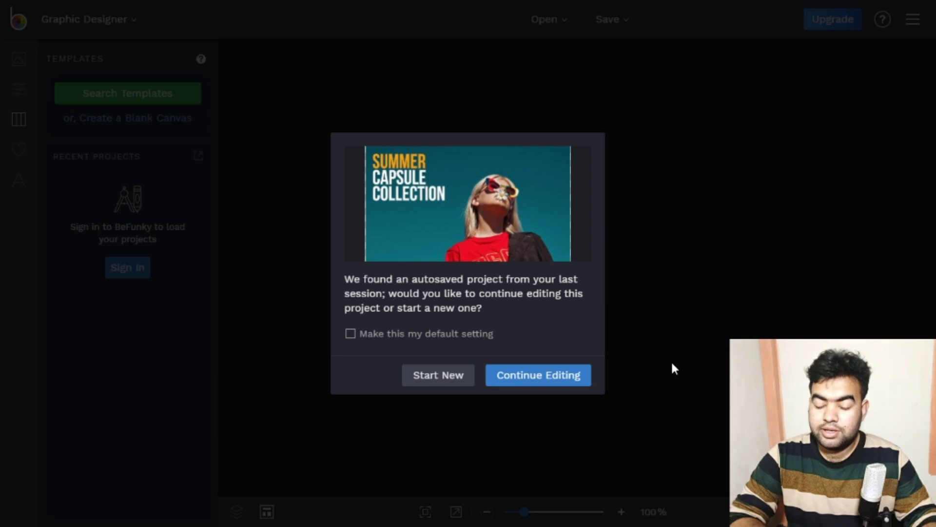
Start a new project, browse Social Media > YouTube Thumbnails, preview Wedding Songs, and open The Square template
{"action": "left_click", "coordinate": [457, 375]}
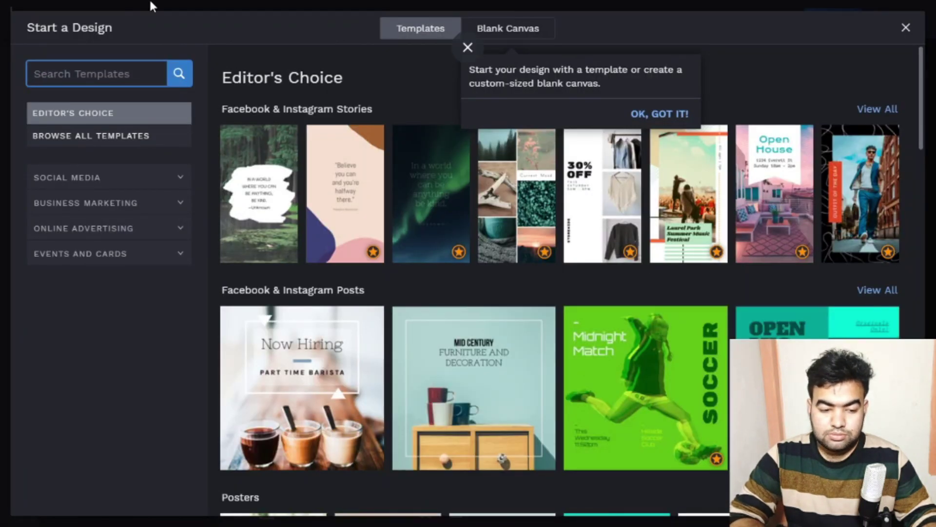
{"action": "left_click", "coordinate": [139, 184]}
{"action": "scroll", "coordinate": [115, 322], "scroll_direction": "down", "scroll_amount": 3}
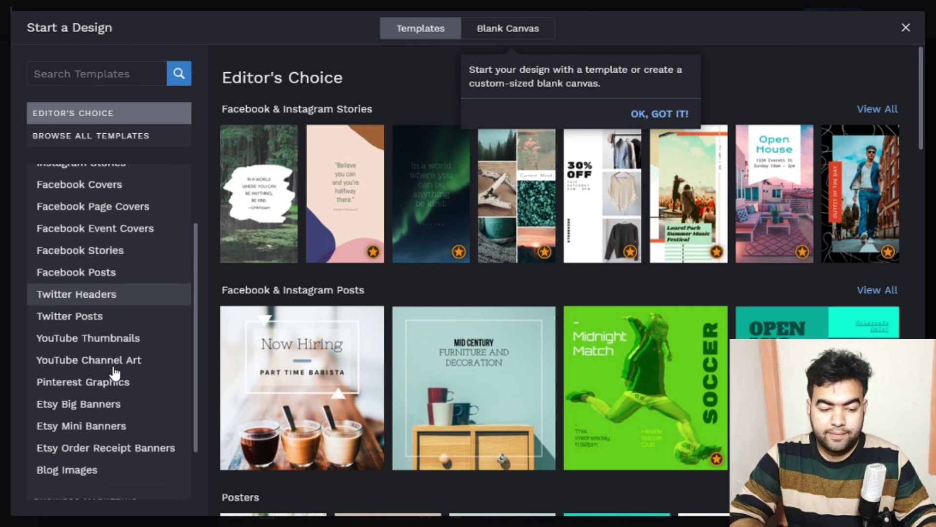
{"action": "left_click", "coordinate": [116, 302]}
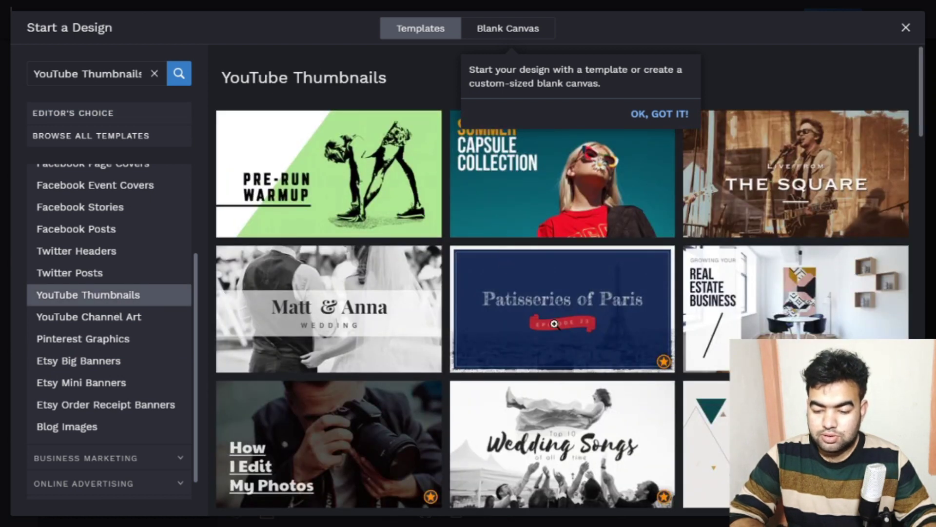
{"action": "scroll", "coordinate": [585, 326], "scroll_direction": "down", "scroll_amount": 3}
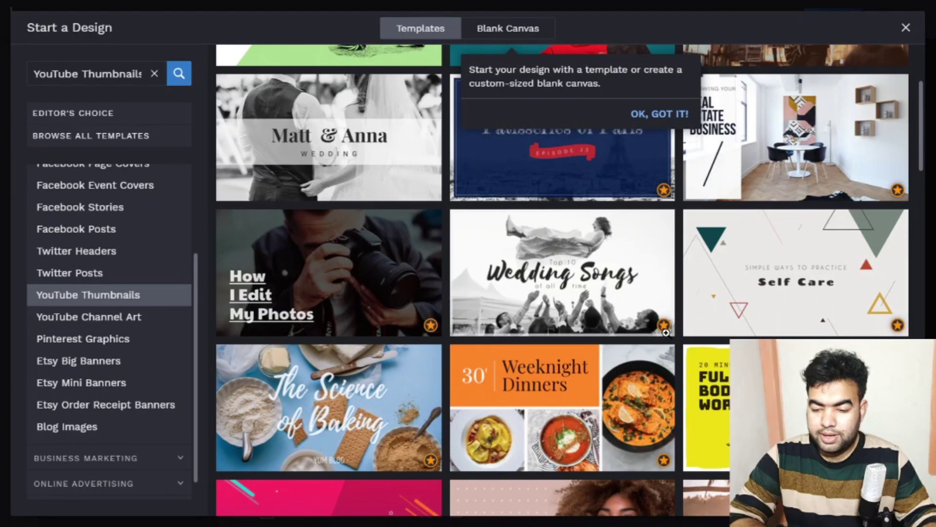
{"action": "left_click", "coordinate": [665, 333]}
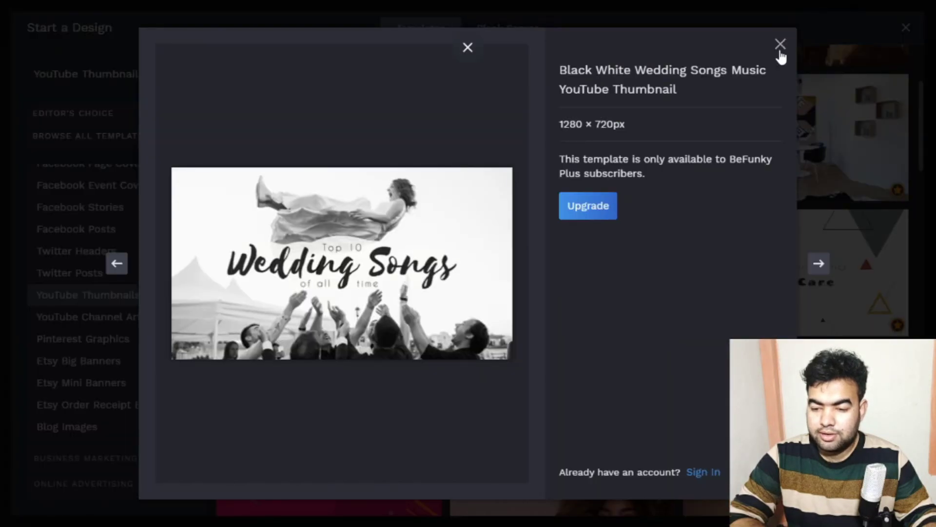
{"action": "left_click", "coordinate": [780, 44]}
{"action": "scroll", "coordinate": [832, 163], "scroll_direction": "up", "scroll_amount": 3}
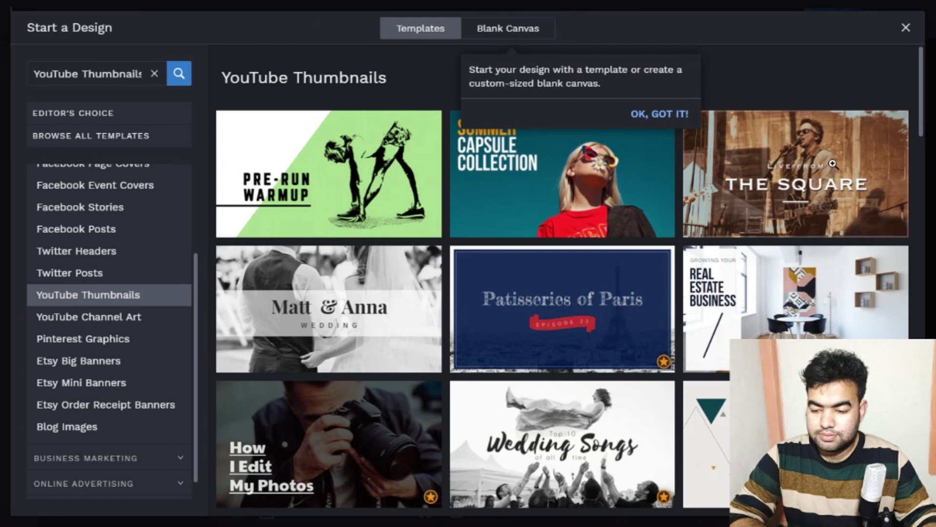
{"action": "left_click", "coordinate": [832, 164]}
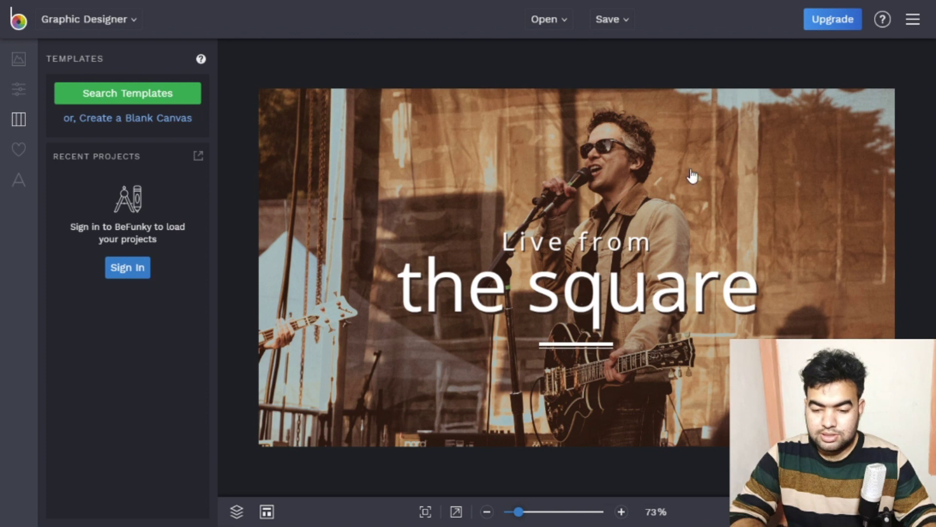
Select all the 'the square' heading text, try Archivo Black, then apply Beth Ellen
{"action": "left_click", "coordinate": [650, 293]}
{"action": "double_click", "coordinate": [650, 292]}
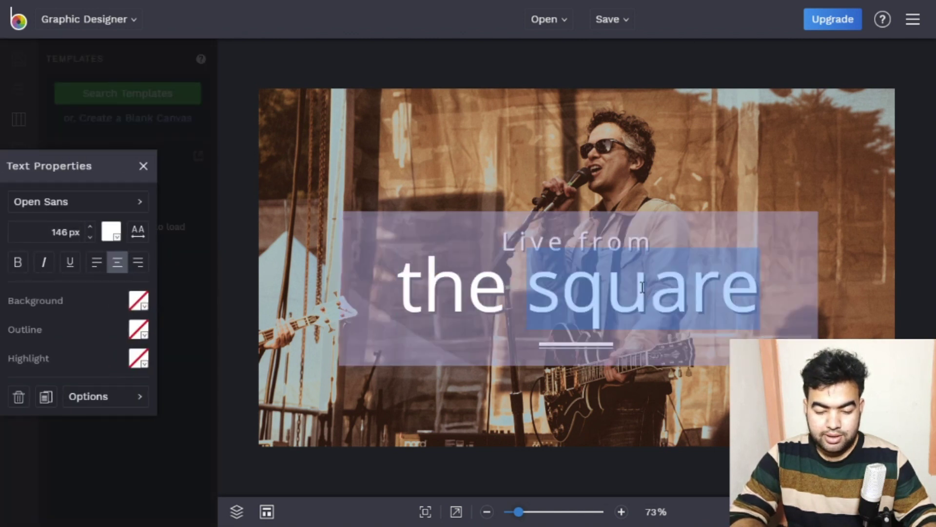
{"action": "left_click", "coordinate": [641, 287]}
{"action": "triple_click", "coordinate": [642, 287]}
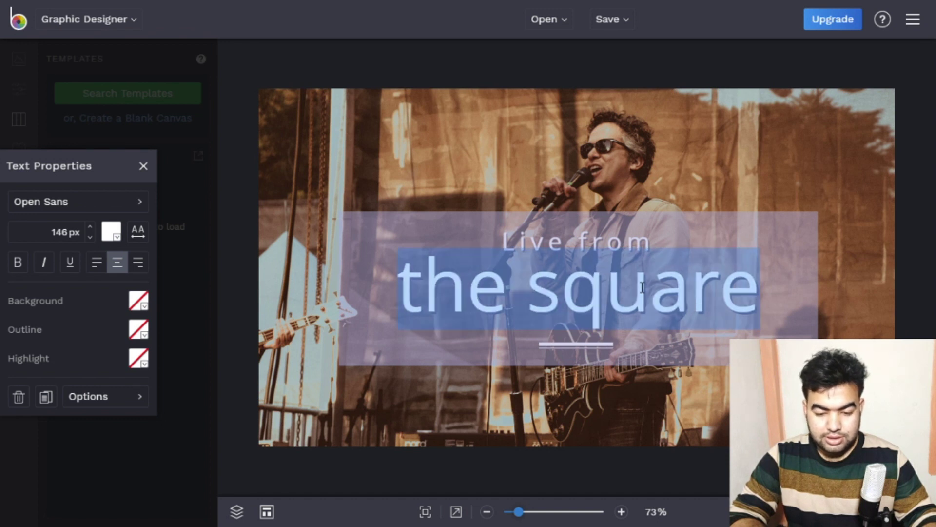
{"action": "left_click", "coordinate": [110, 204]}
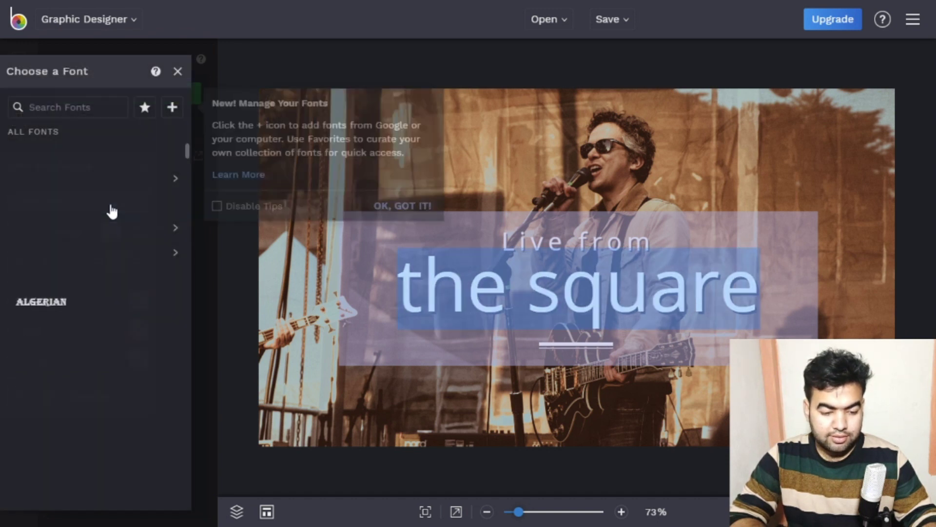
{"action": "scroll", "coordinate": [75, 412], "scroll_direction": "down", "scroll_amount": 4}
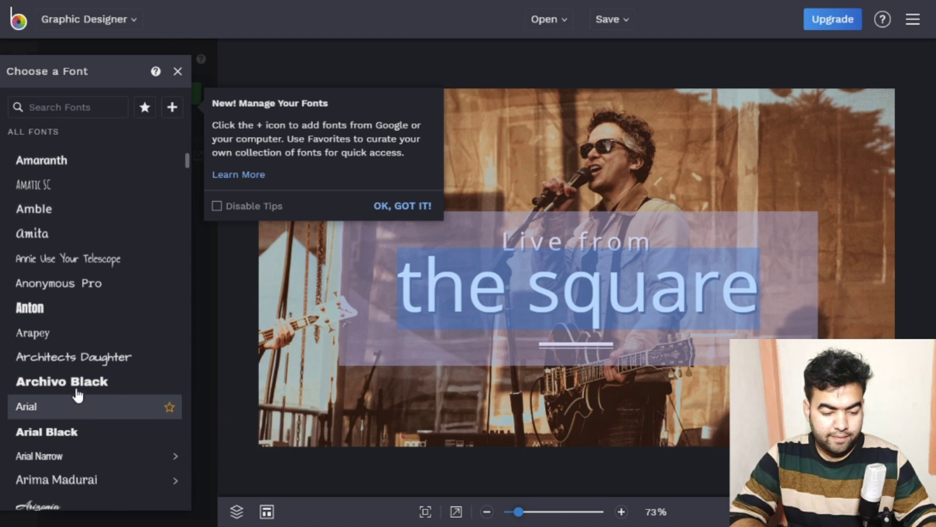
{"action": "left_click", "coordinate": [76, 391]}
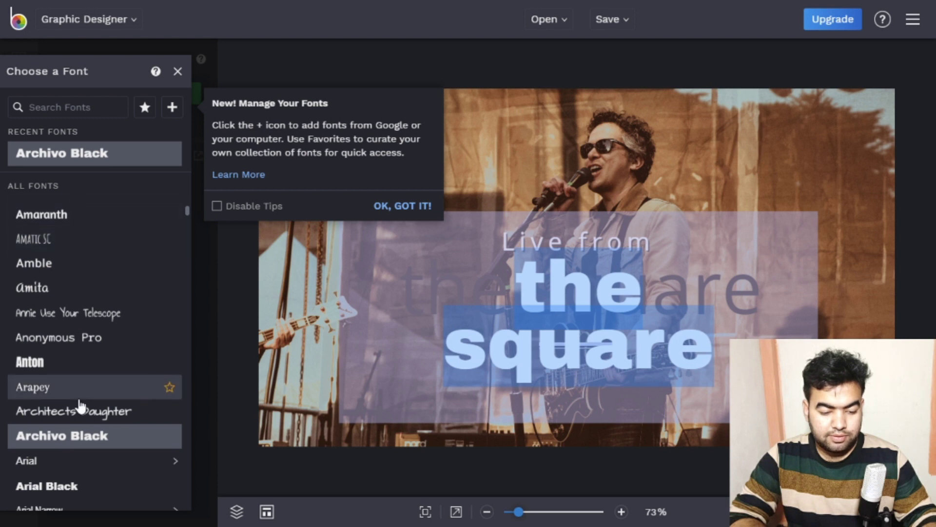
{"action": "scroll", "coordinate": [78, 408], "scroll_direction": "down", "scroll_amount": 5}
{"action": "left_click", "coordinate": [80, 355]}
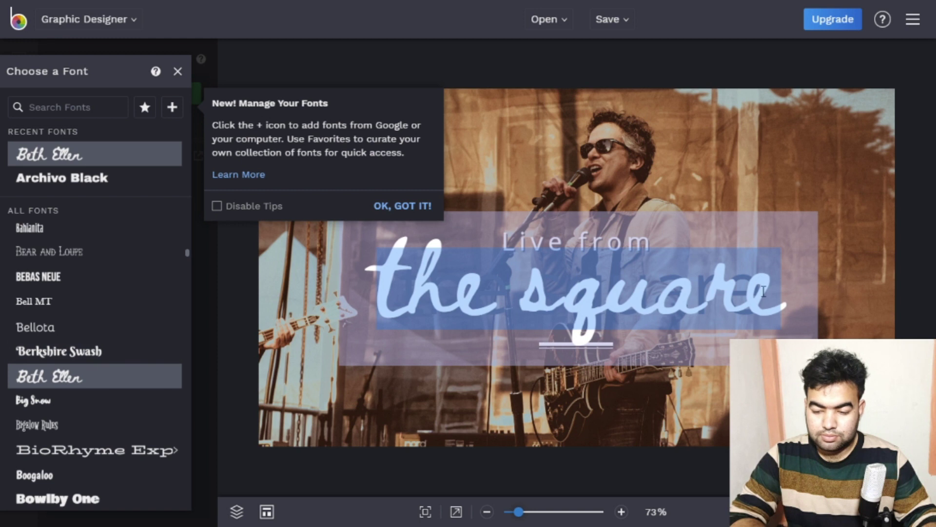
{"action": "left_click", "coordinate": [810, 173]}
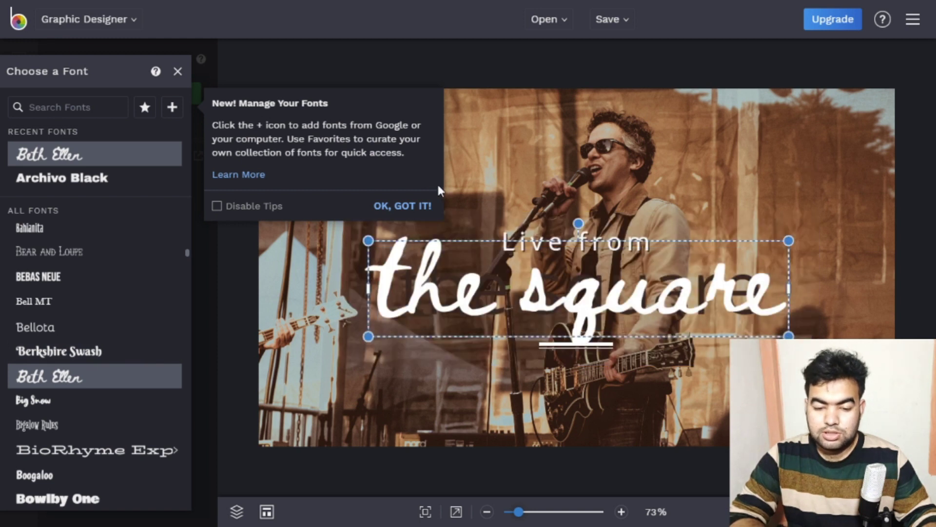
{"action": "left_click", "coordinate": [412, 206]}
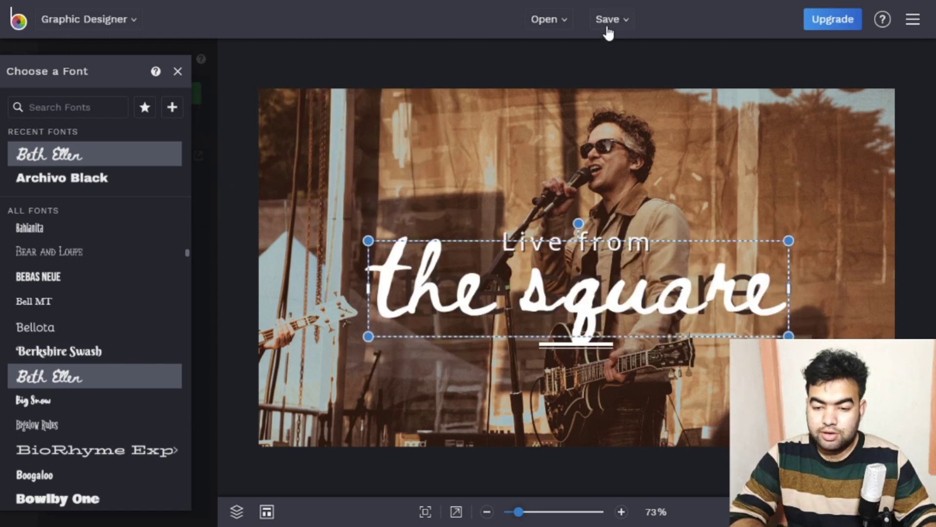
Save the thumbnail to the computer as a JPG, open it to check, then close the viewer
{"action": "left_click", "coordinate": [618, 22]}
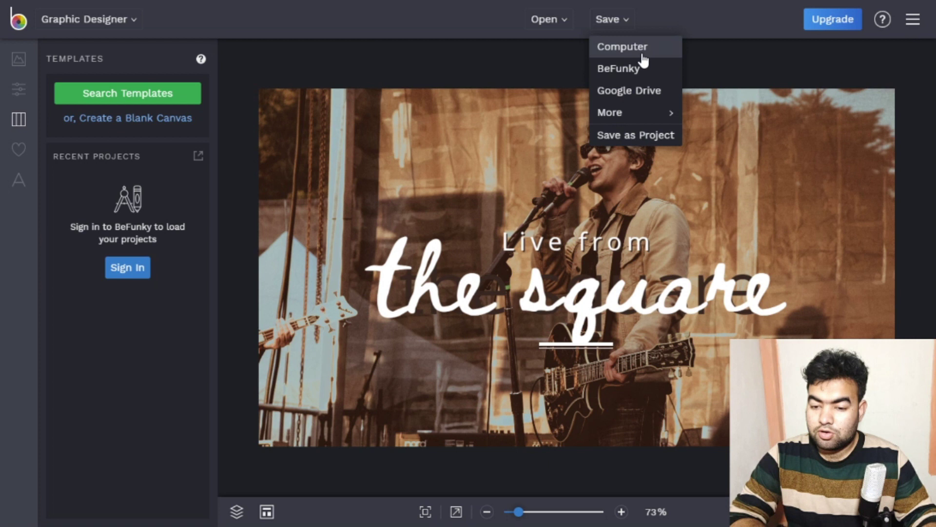
{"action": "left_click", "coordinate": [627, 49]}
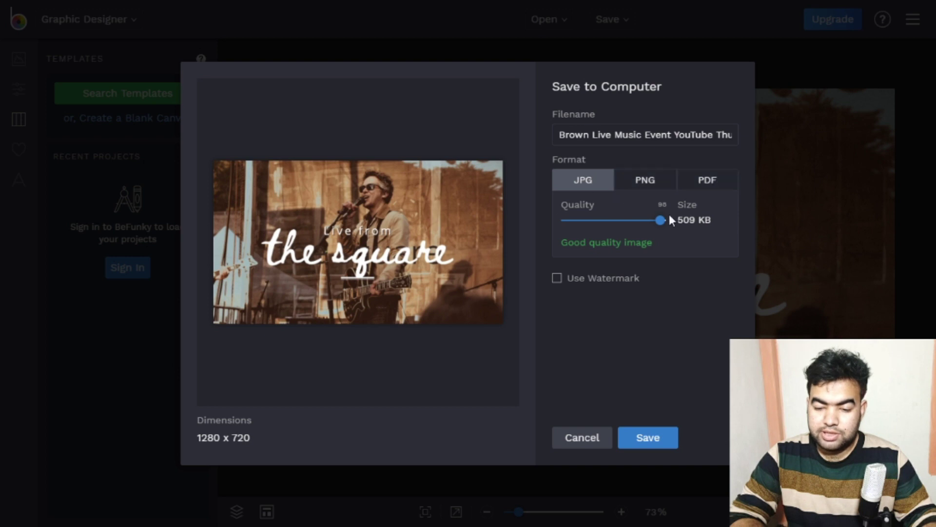
{"action": "left_click", "coordinate": [644, 439]}
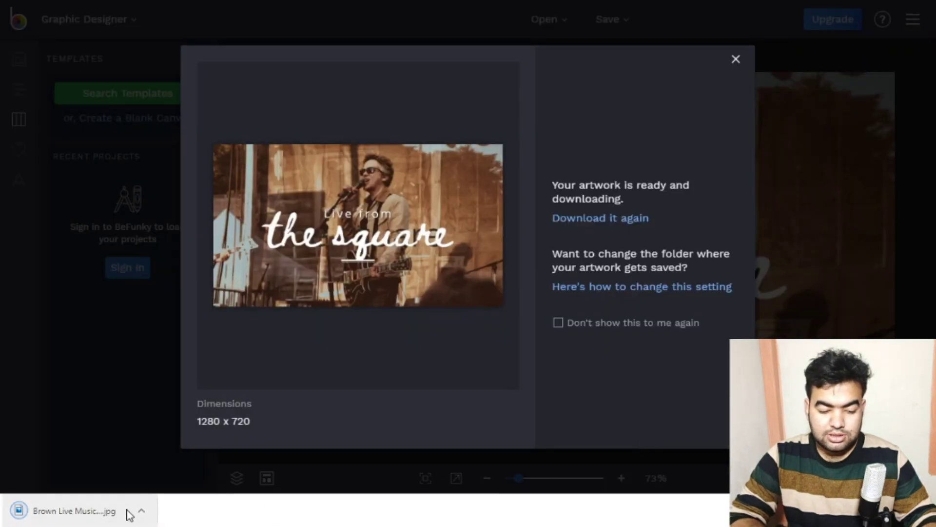
{"action": "left_click", "coordinate": [72, 509]}
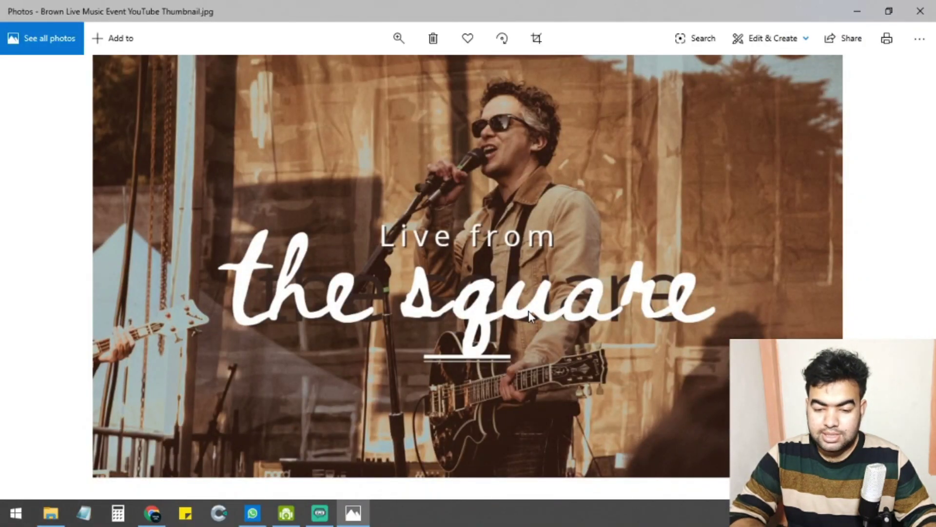
{"action": "left_click", "coordinate": [922, 17]}
{"action": "left_click", "coordinate": [734, 75]}
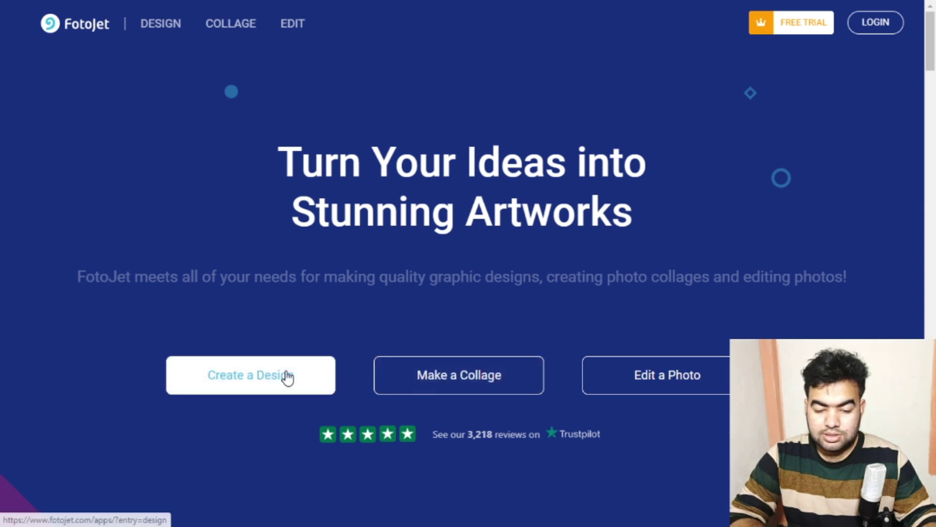
From FotoJet's Create a Design page, choose YouTube Channel Art for a 2560 x 1440 px canvas
{"action": "left_click", "coordinate": [233, 383]}
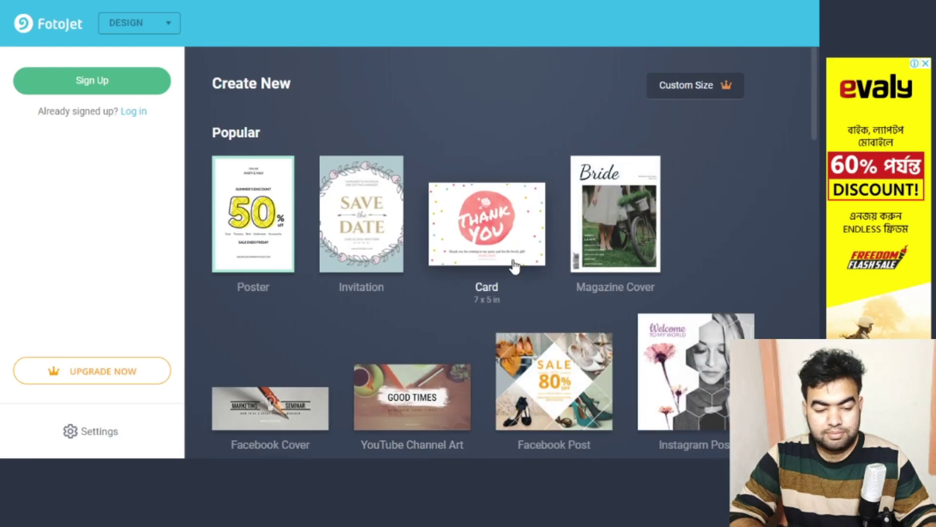
{"action": "scroll", "coordinate": [576, 272], "scroll_direction": "down", "scroll_amount": 5}
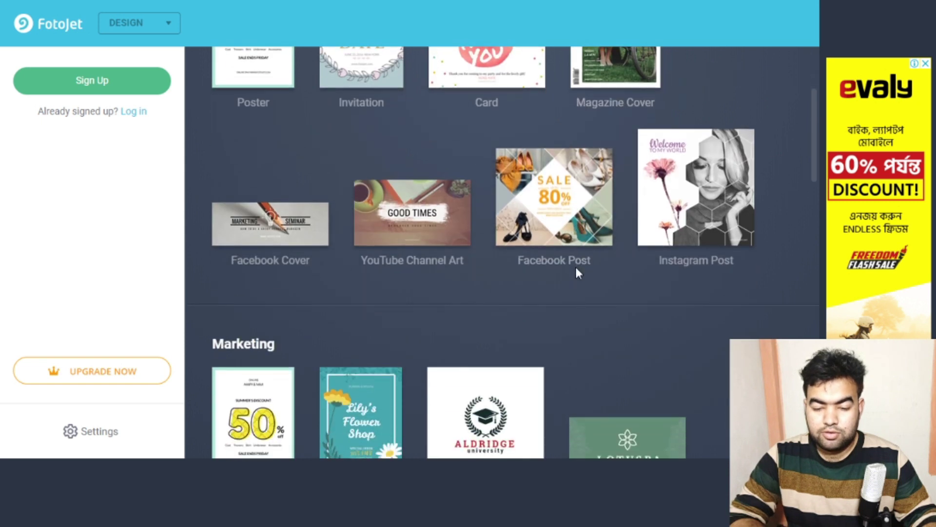
{"action": "scroll", "coordinate": [577, 272], "scroll_direction": "down", "scroll_amount": 3}
{"action": "scroll", "coordinate": [577, 273], "scroll_direction": "up", "scroll_amount": 2}
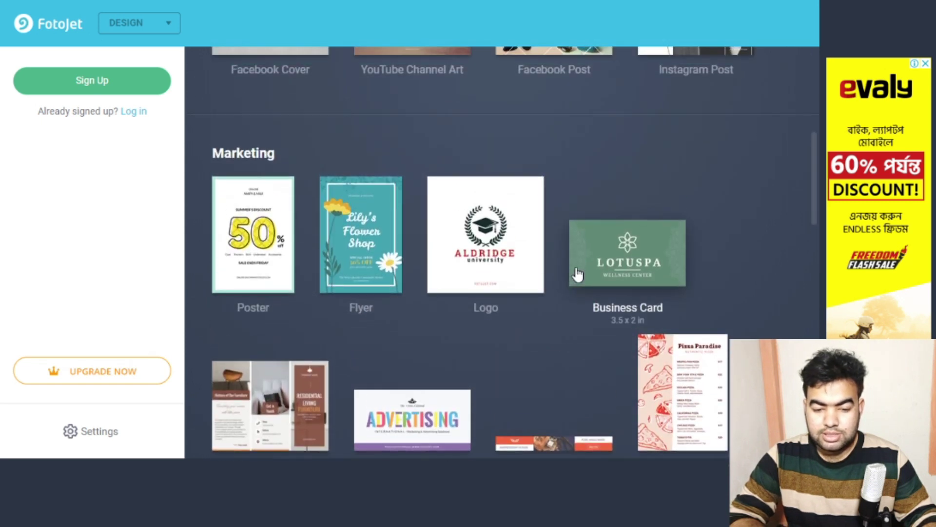
{"action": "scroll", "coordinate": [551, 338], "scroll_direction": "up", "scroll_amount": 1}
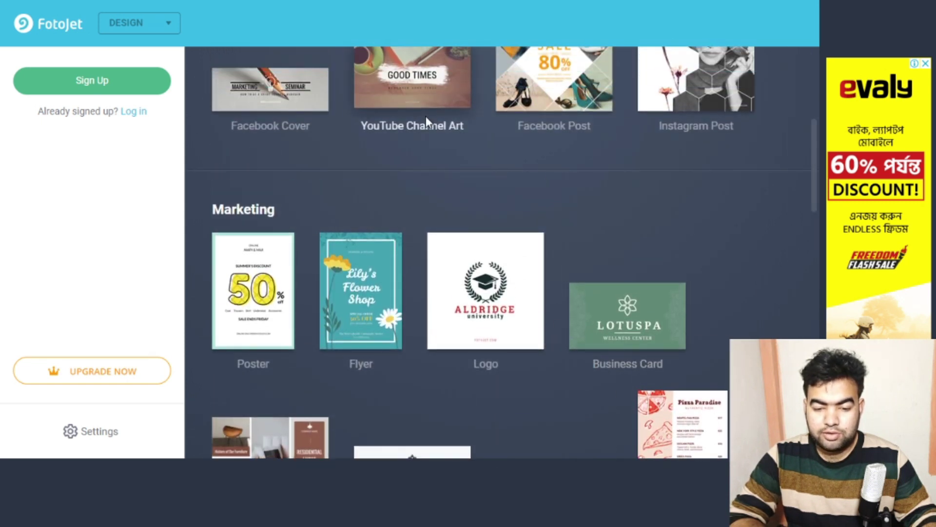
{"action": "left_click", "coordinate": [431, 103]}
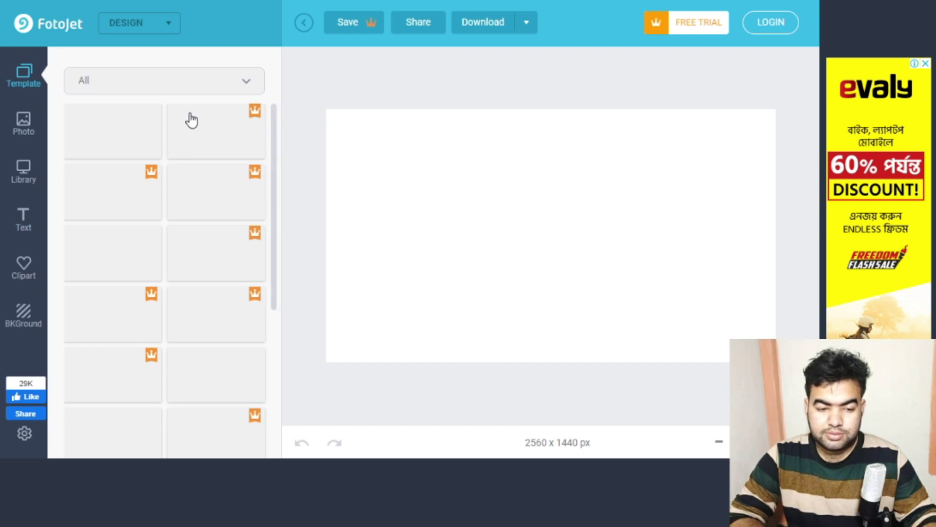
Browse all templates, briefly load Coffee Story, then switch to the Study Tips template
{"action": "left_click", "coordinate": [216, 84]}
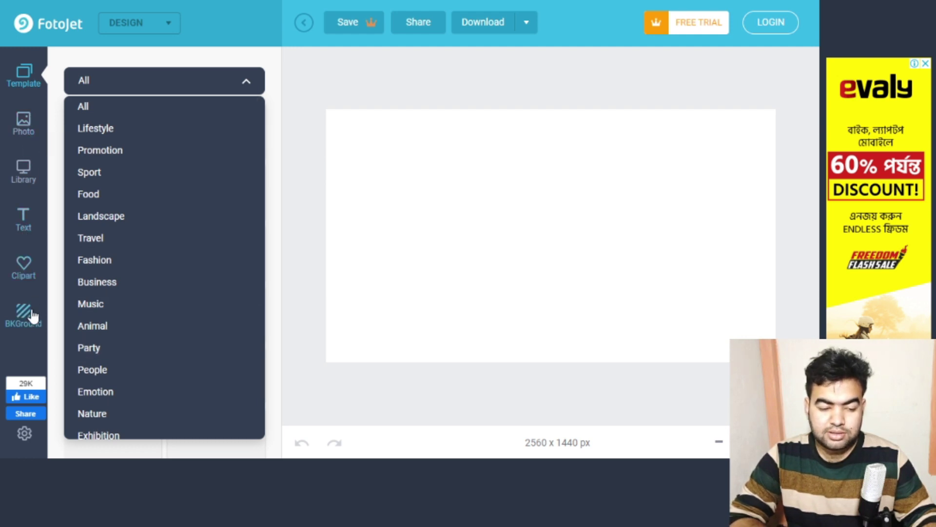
{"action": "left_click", "coordinate": [320, 278]}
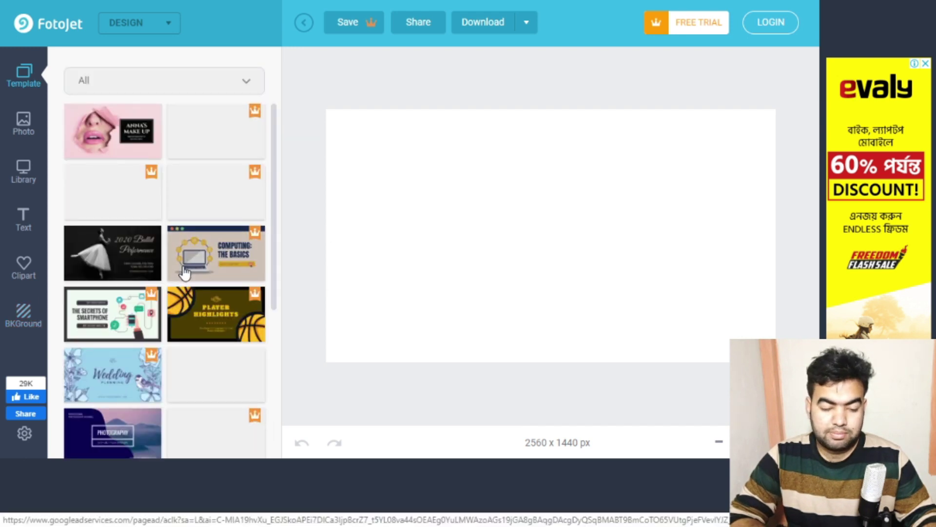
{"action": "scroll", "coordinate": [184, 272], "scroll_direction": "down", "scroll_amount": 7}
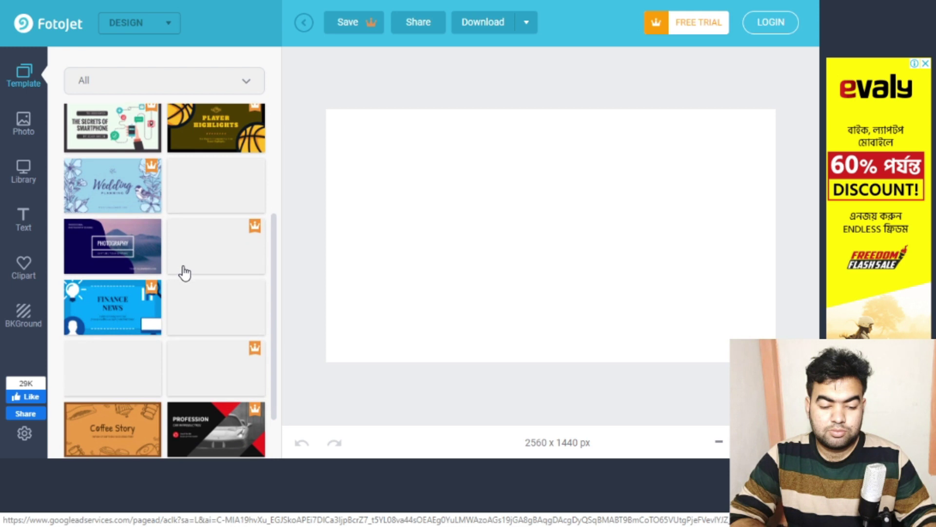
{"action": "scroll", "coordinate": [185, 272], "scroll_direction": "up", "scroll_amount": 2}
{"action": "scroll", "coordinate": [184, 273], "scroll_direction": "up", "scroll_amount": 2}
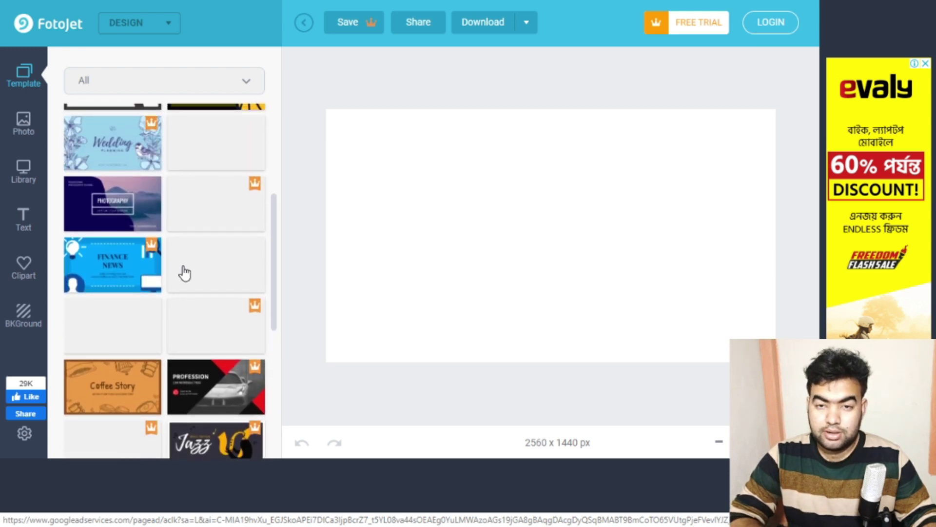
{"action": "scroll", "coordinate": [184, 271], "scroll_direction": "down", "scroll_amount": 2}
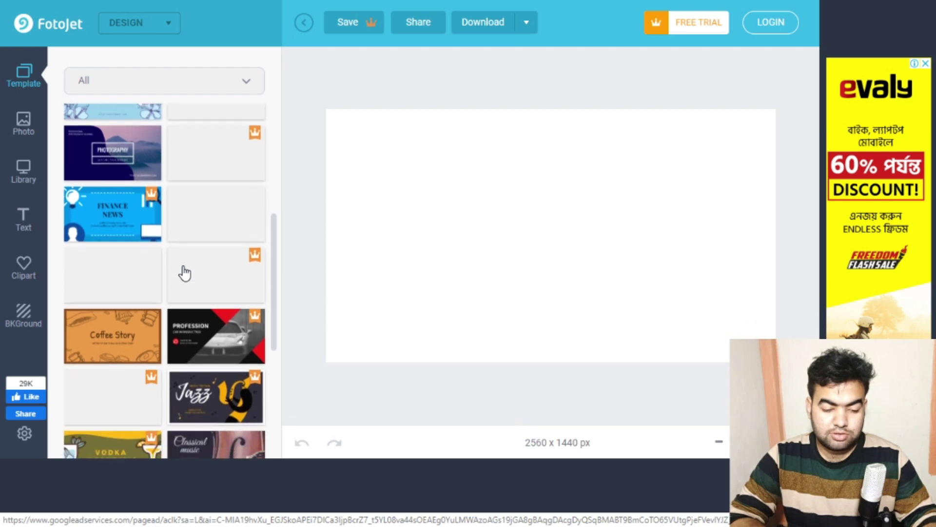
{"action": "left_click", "coordinate": [122, 326]}
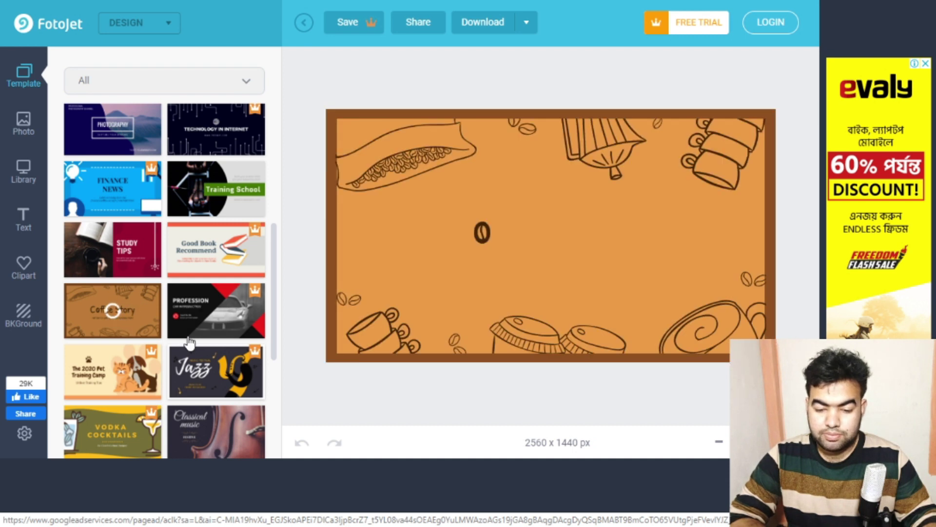
{"action": "left_click", "coordinate": [122, 260]}
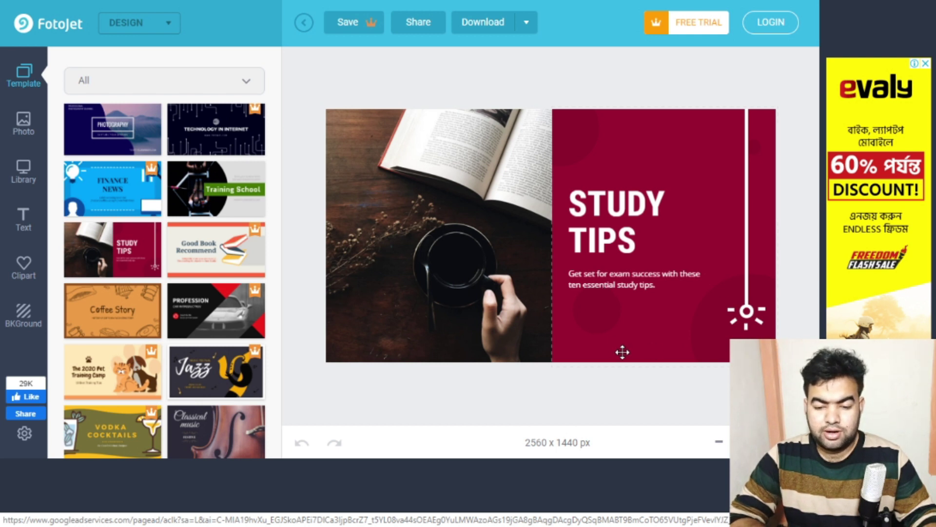
Select all the STUDY TIPS heading text and set its font to Lalezar-Regular
{"action": "left_click", "coordinate": [616, 205]}
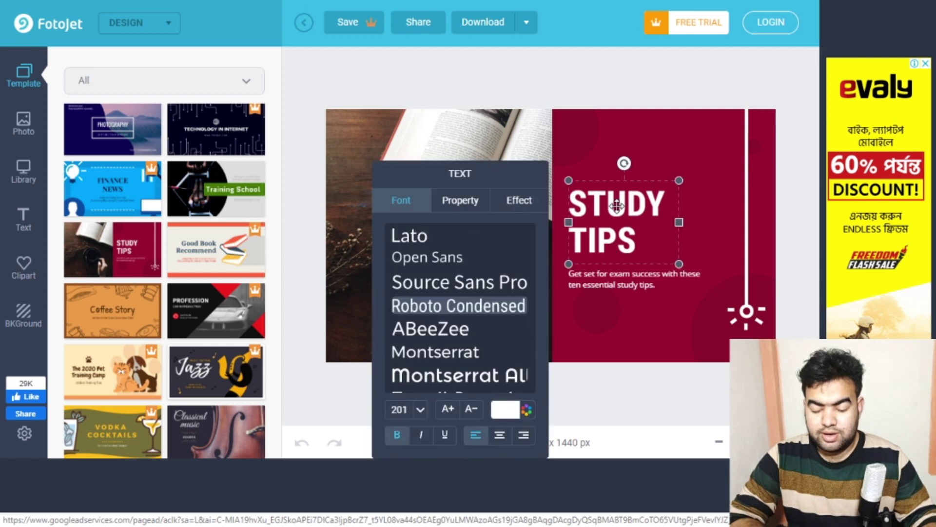
{"action": "left_click", "coordinate": [617, 218]}
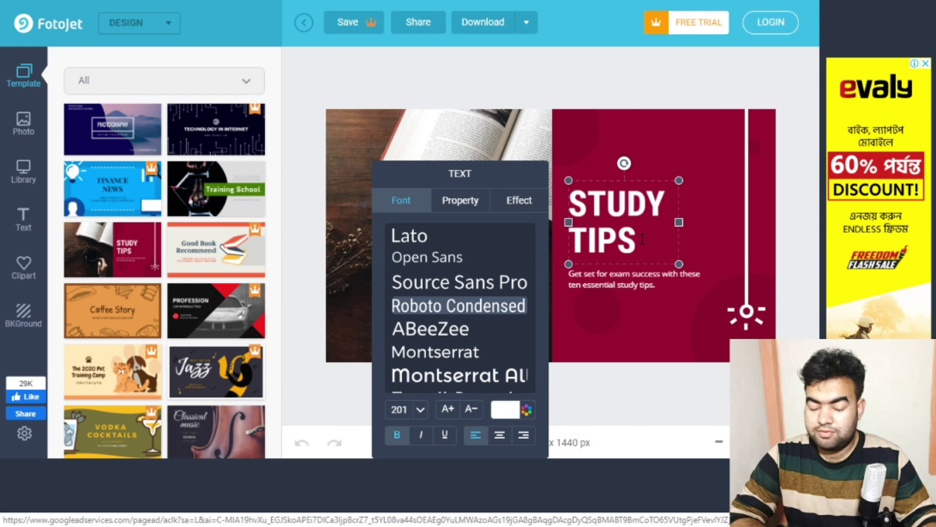
{"action": "key", "text": "ctrl+a"}
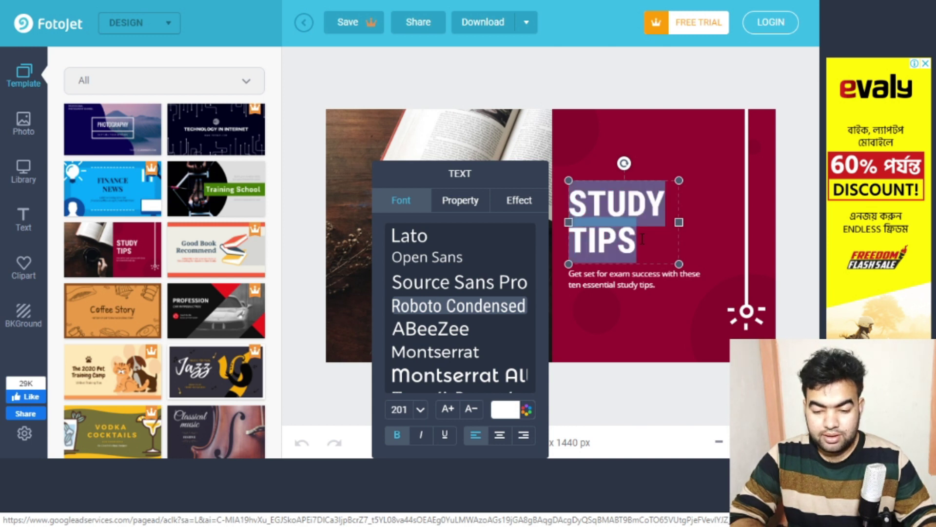
{"action": "scroll", "coordinate": [471, 344], "scroll_direction": "down", "scroll_amount": 10}
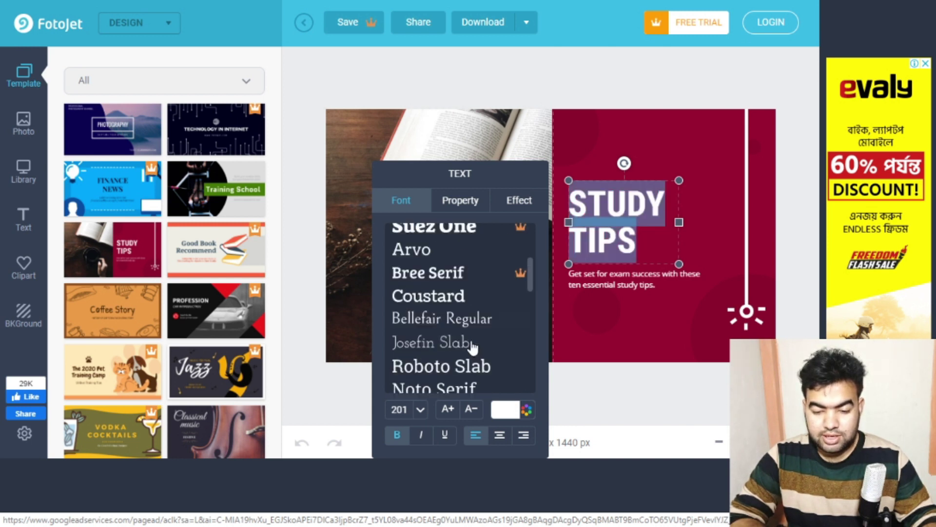
{"action": "scroll", "coordinate": [472, 347], "scroll_direction": "up", "scroll_amount": 1}
{"action": "scroll", "coordinate": [472, 347], "scroll_direction": "down", "scroll_amount": 8}
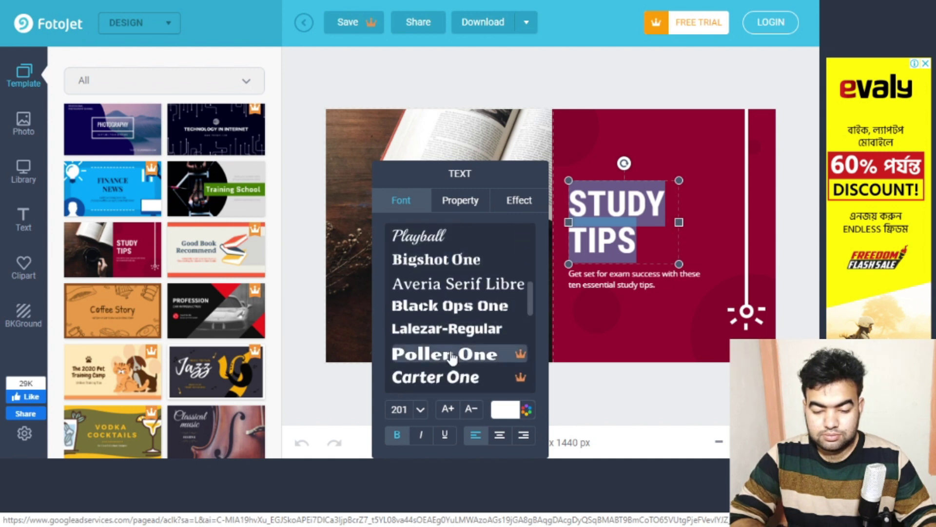
{"action": "left_click", "coordinate": [451, 336]}
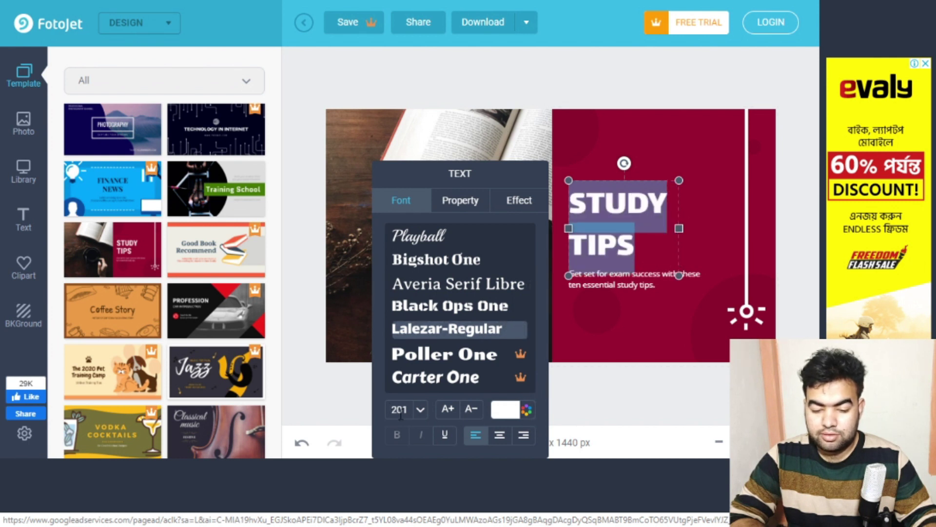
With the book photo selected, link a Facebook account to import its profile pictures
{"action": "left_click", "coordinate": [344, 337]}
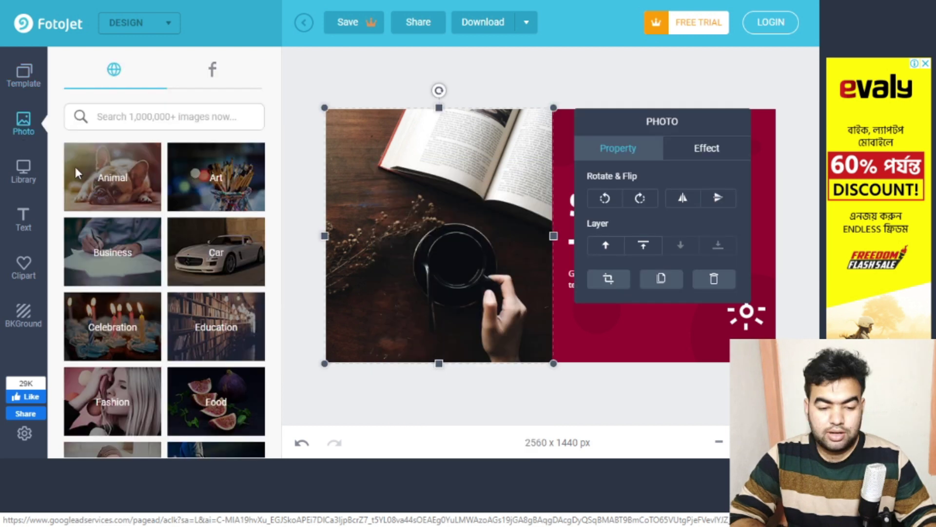
{"action": "scroll", "coordinate": [154, 349], "scroll_direction": "down", "scroll_amount": 1}
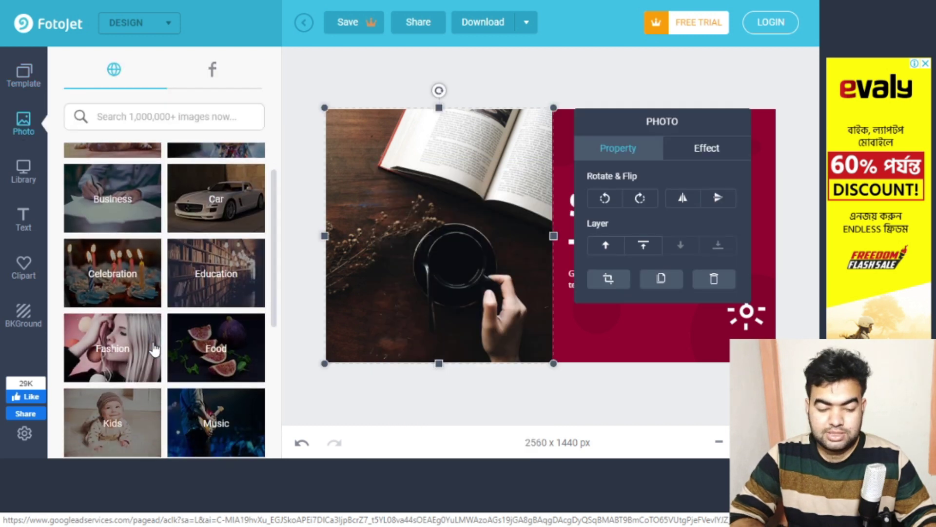
{"action": "left_click", "coordinate": [213, 74]}
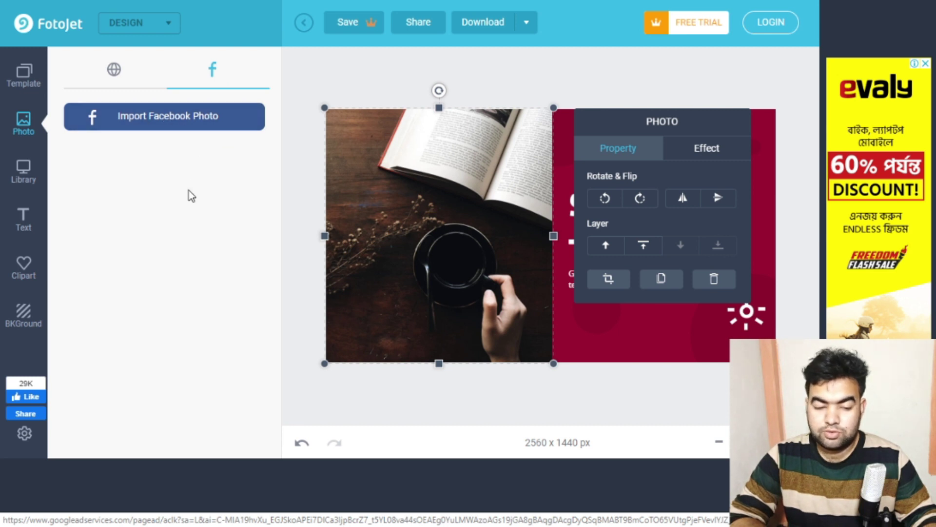
{"action": "left_click", "coordinate": [154, 124]}
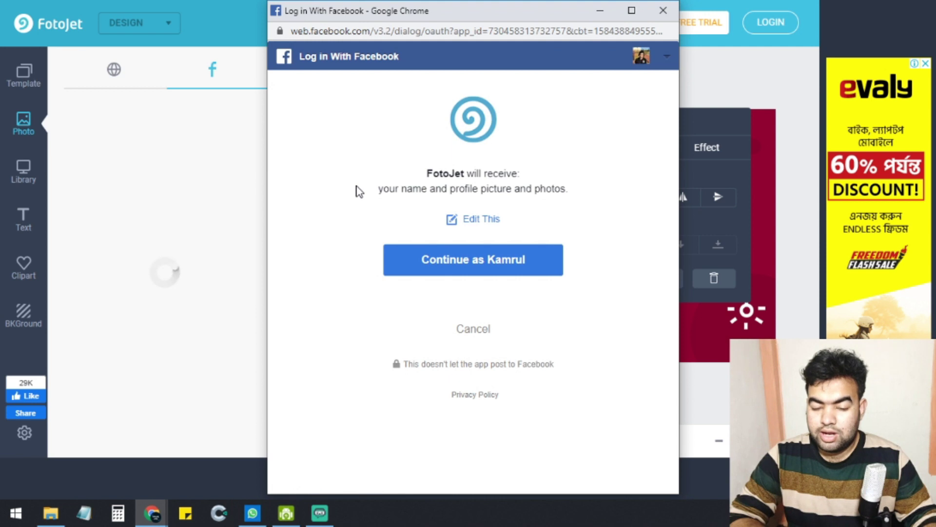
{"action": "left_click", "coordinate": [482, 268]}
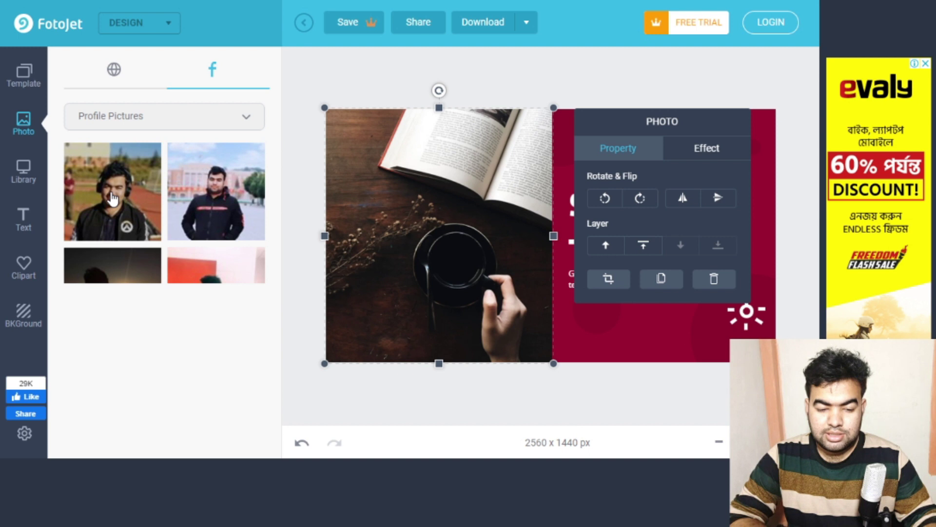
Add the standing portrait profile picture and position it over the left book photo
{"action": "left_click", "coordinate": [216, 195]}
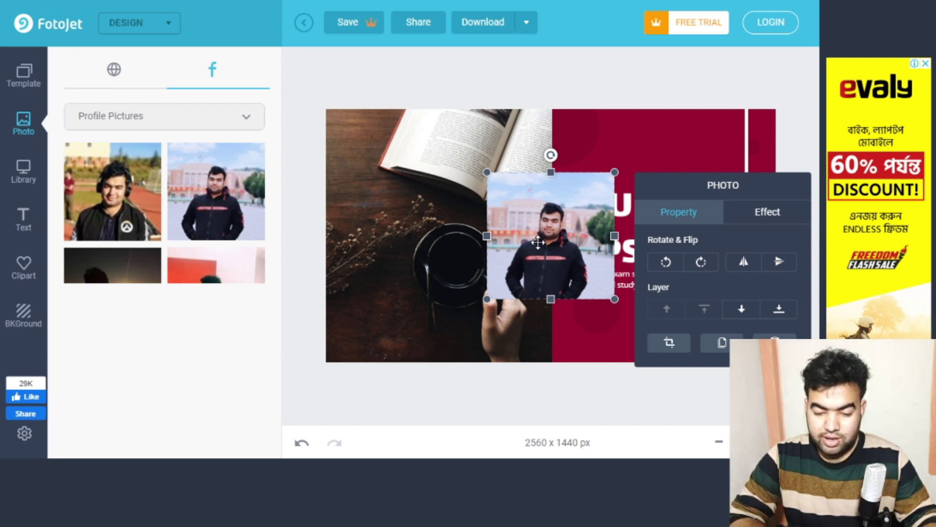
{"action": "left_click_drag", "start_coordinate": [538, 242], "coordinate": [408, 249]}
{"action": "left_click_drag", "start_coordinate": [408, 249], "coordinate": [403, 237]}
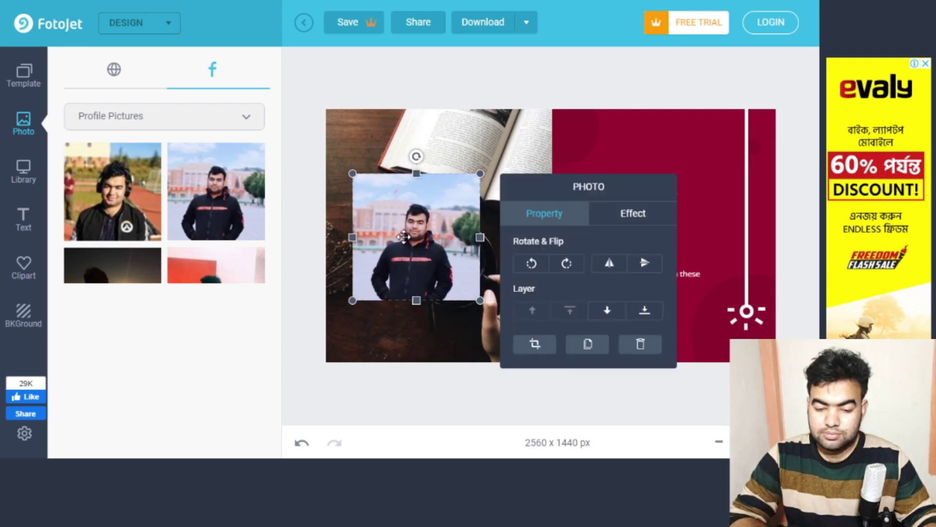
{"action": "left_click", "coordinate": [566, 92]}
{"action": "left_click_drag", "start_coordinate": [436, 221], "coordinate": [456, 222]}
{"action": "left_click", "coordinate": [538, 93]}
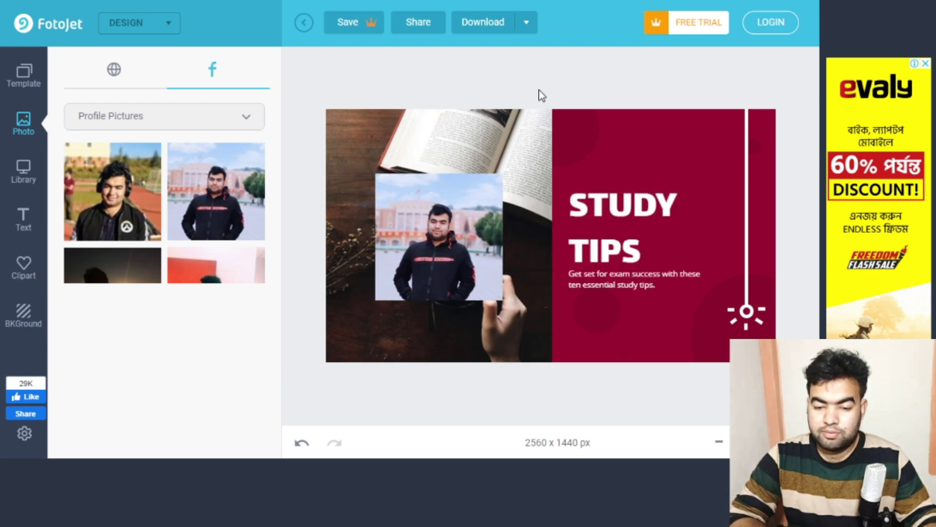
{"action": "left_click", "coordinate": [501, 24]}
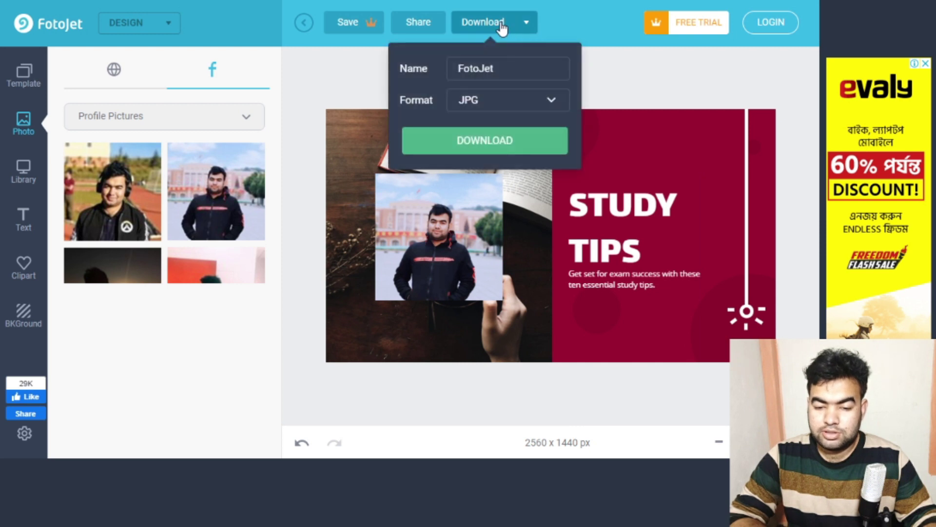
Download the design for free as a JPG, saved as FotoJet (1).jpg
{"action": "left_click", "coordinate": [495, 71]}
{"action": "left_click", "coordinate": [496, 138]}
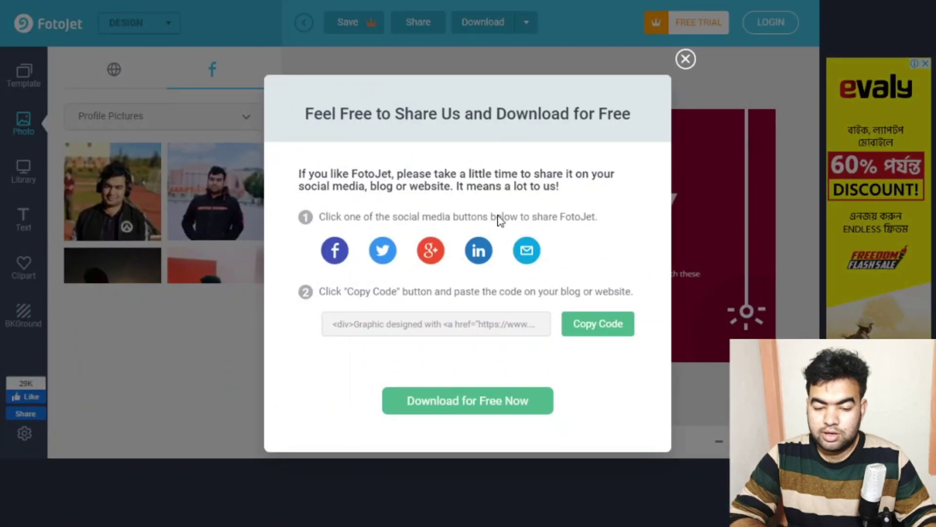
{"action": "left_click", "coordinate": [476, 409]}
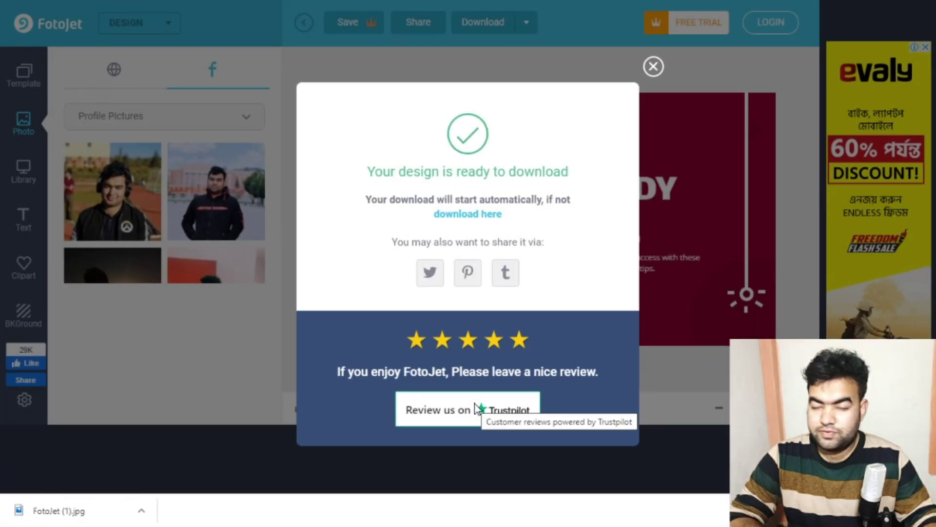
Open FotoJet (1).jpg to check it, then close the viewer and the download dialog
{"action": "left_click", "coordinate": [59, 511]}
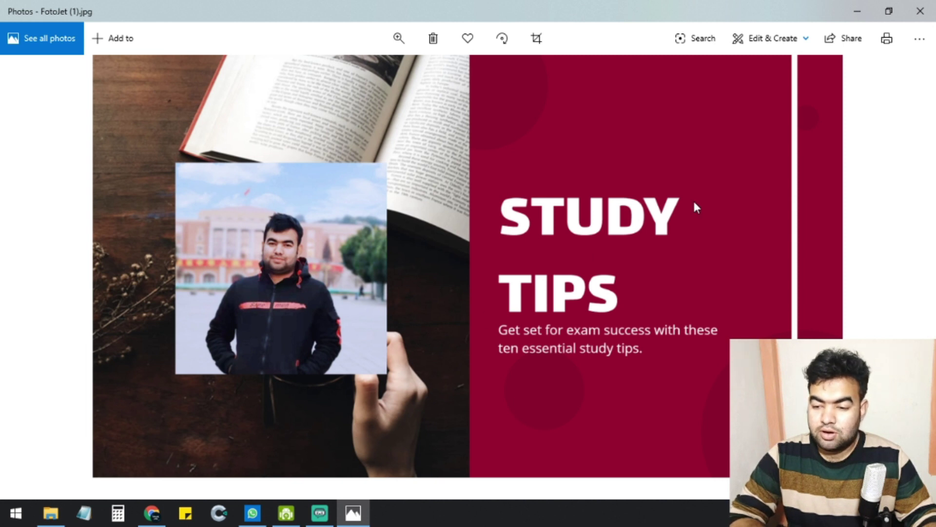
{"action": "left_click", "coordinate": [921, 11]}
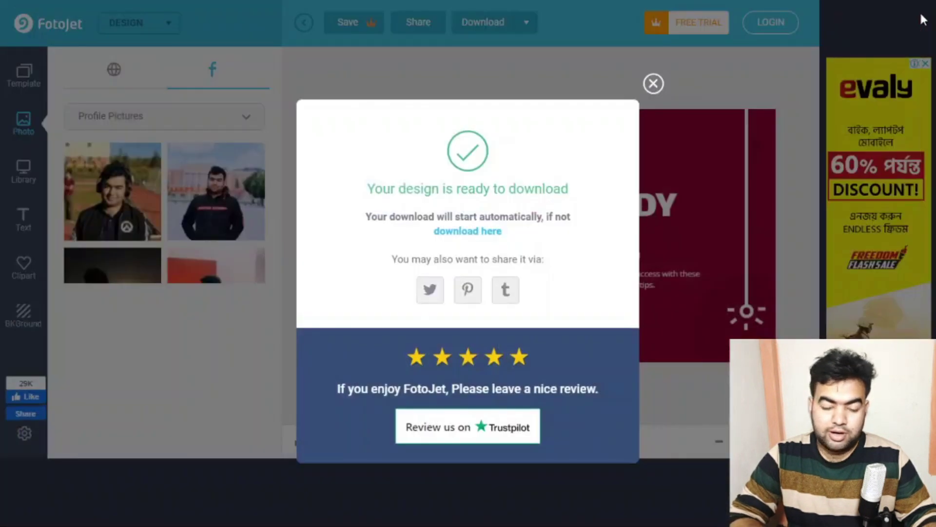
{"action": "left_click", "coordinate": [654, 84]}
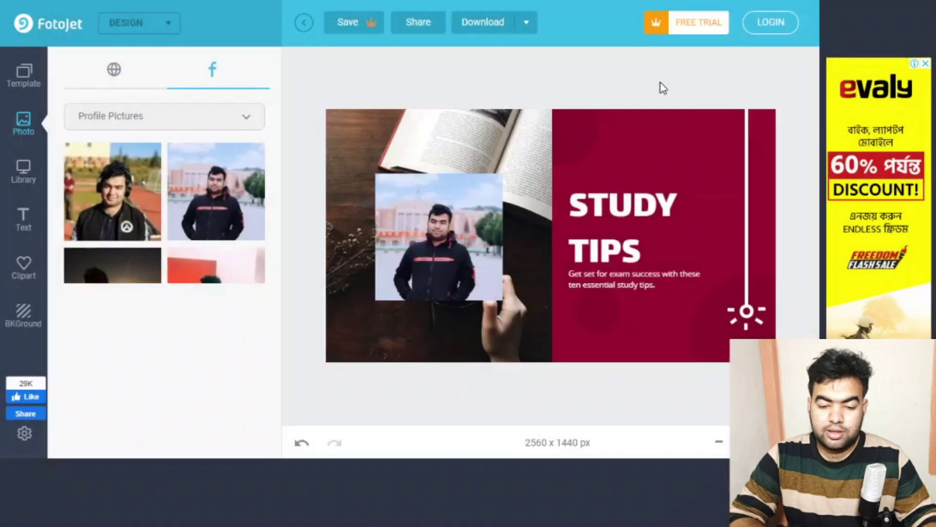